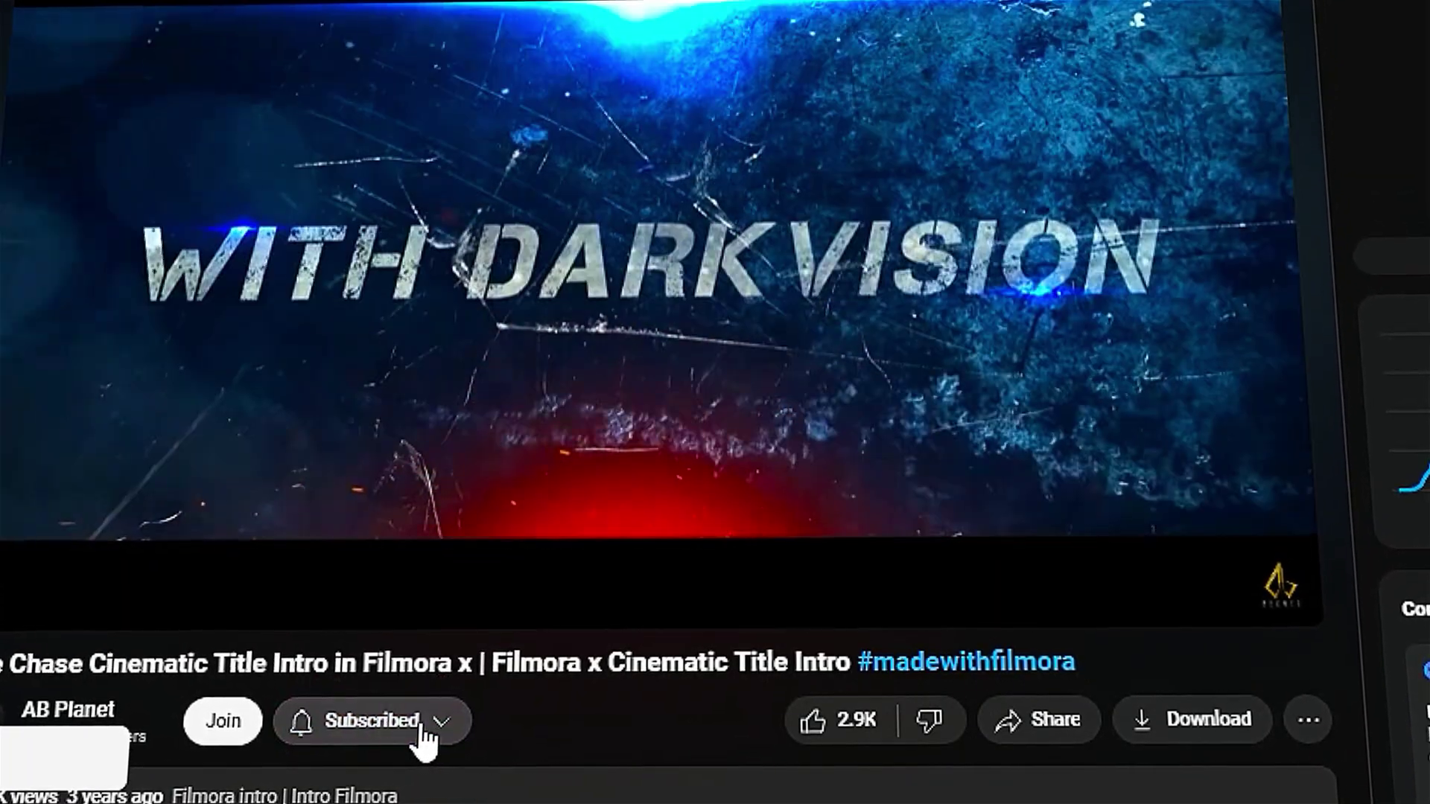
- Set the notifications of the AB Planet channel subscription to All
{"action": "left_click", "coordinate": [445, 726]}
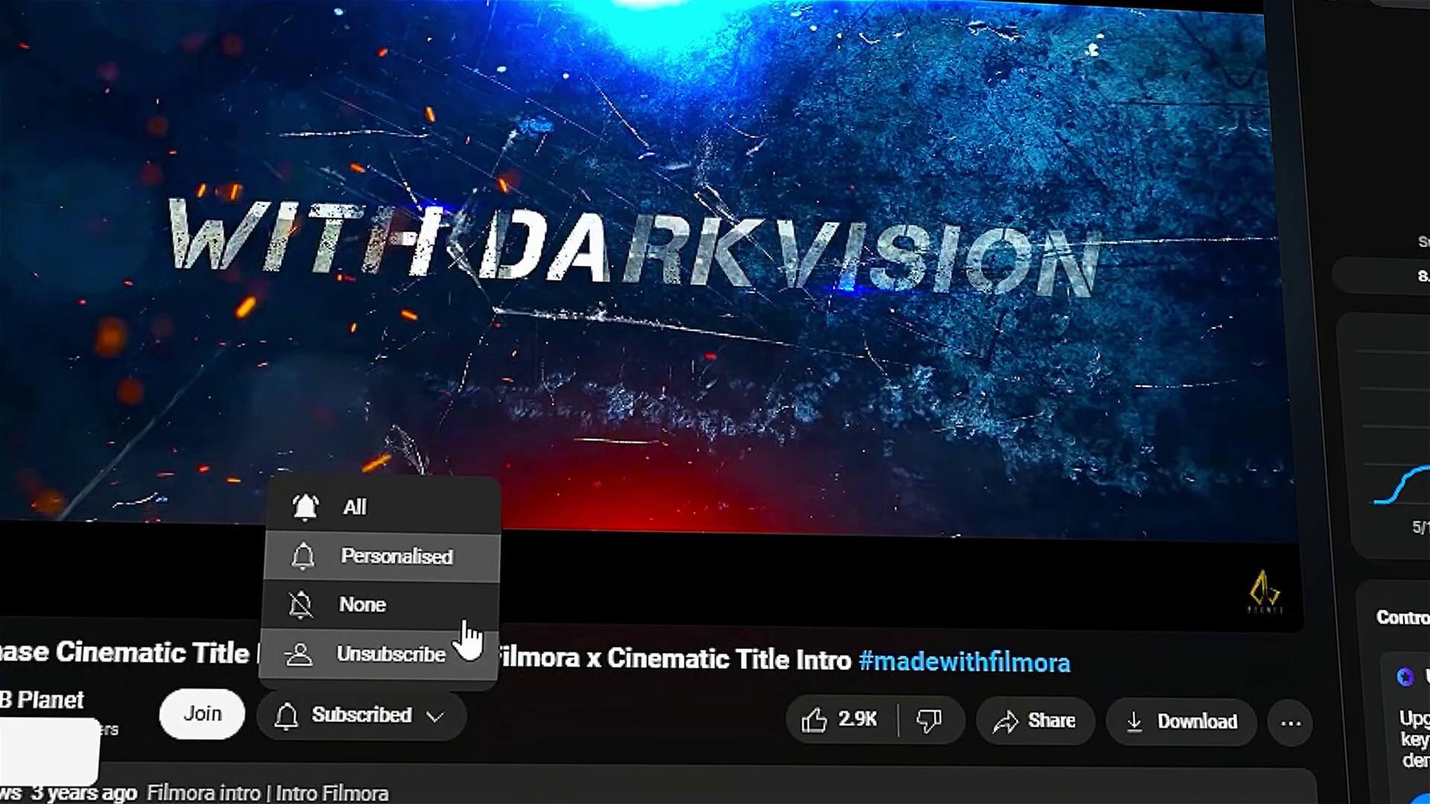
{"action": "left_click", "coordinate": [461, 514]}
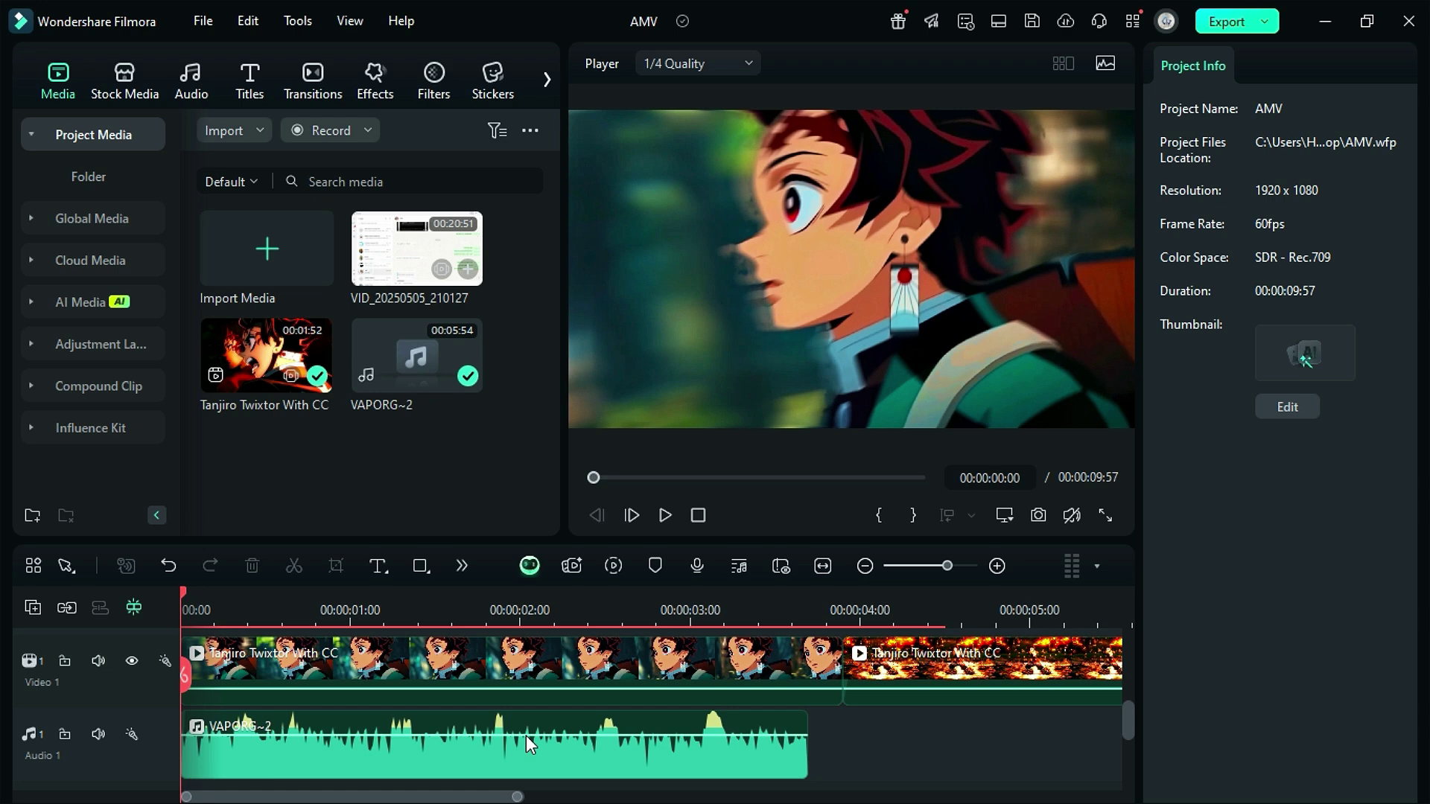
- Run Beat Detection on the VAPORG~2 audio clip in Audio 1
{"action": "left_click", "coordinate": [535, 752]}
{"action": "right_click", "coordinate": [534, 752]}
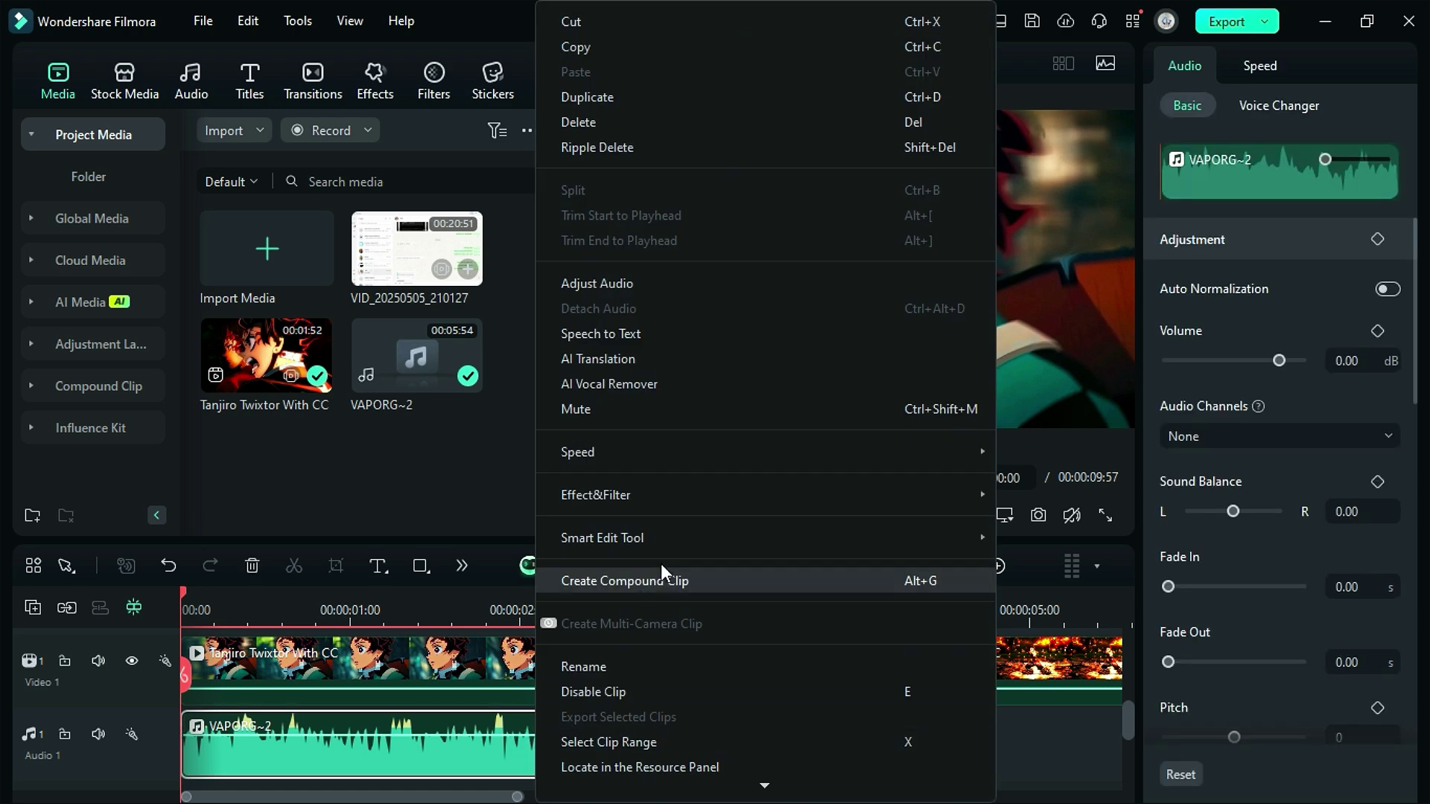
{"action": "mouse_move", "coordinate": [798, 539]}
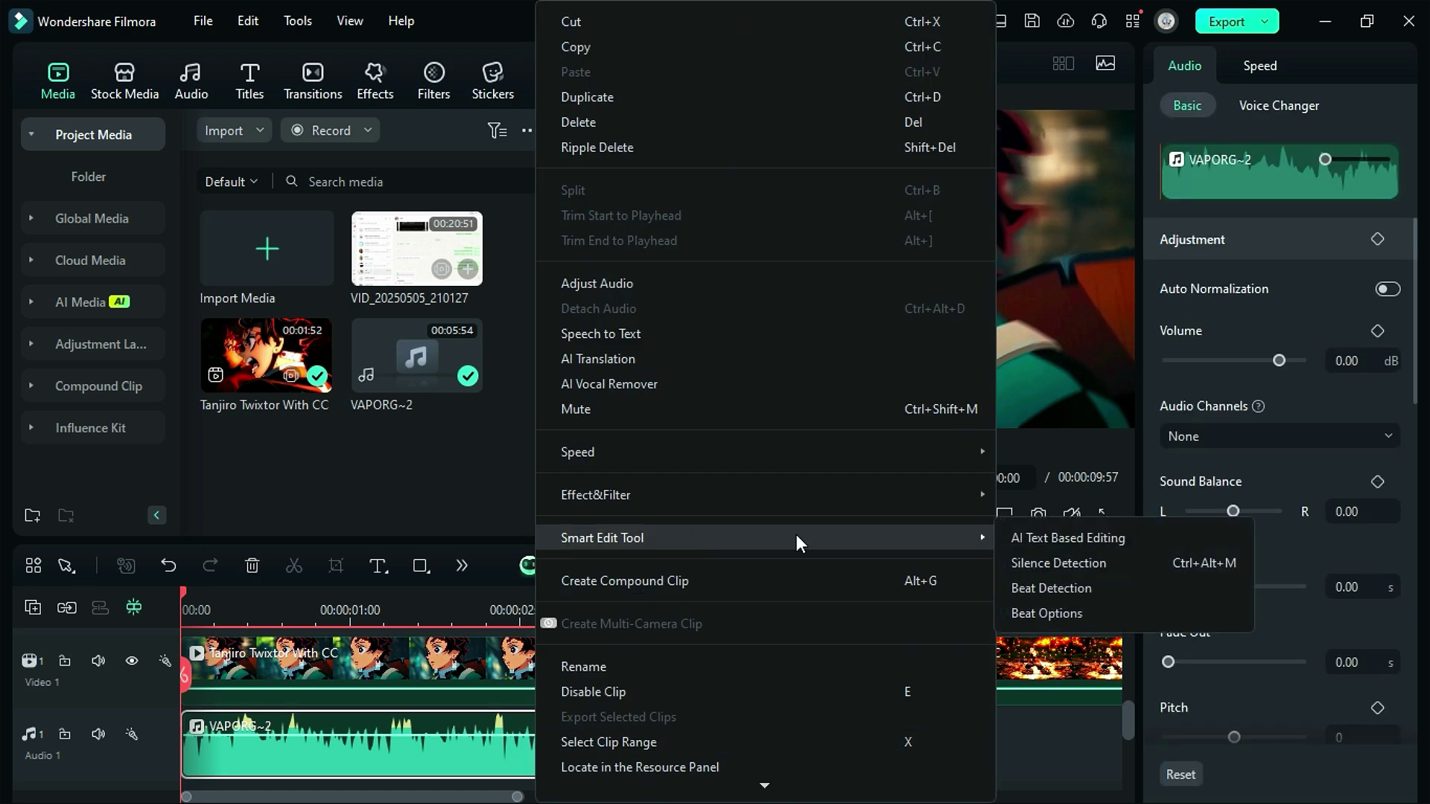
{"action": "left_click", "coordinate": [1124, 596]}
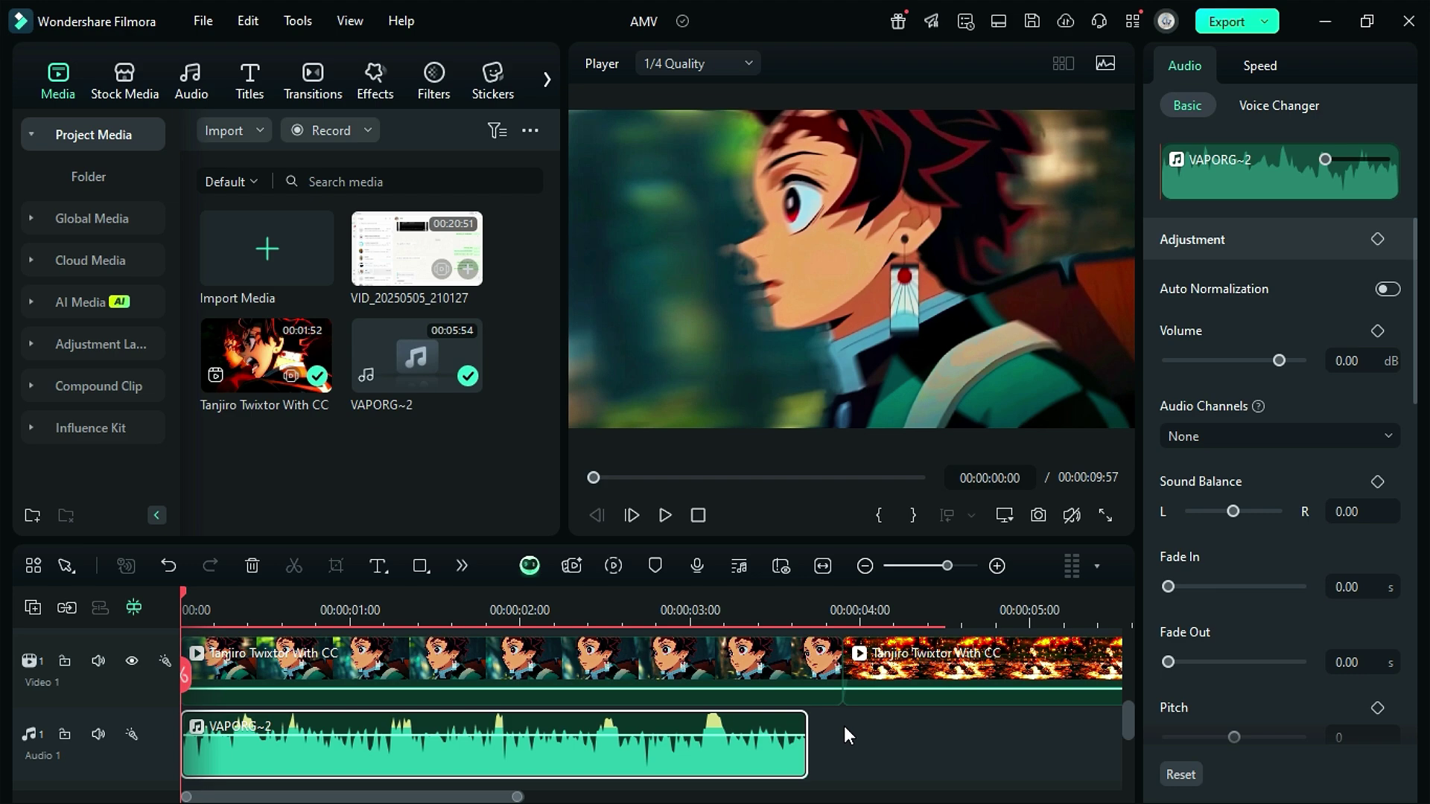
- Change the highlight interval in the audio clip's Beat Options so more beats are marked, keeping only highlight beats marked
{"action": "right_click", "coordinate": [409, 723]}
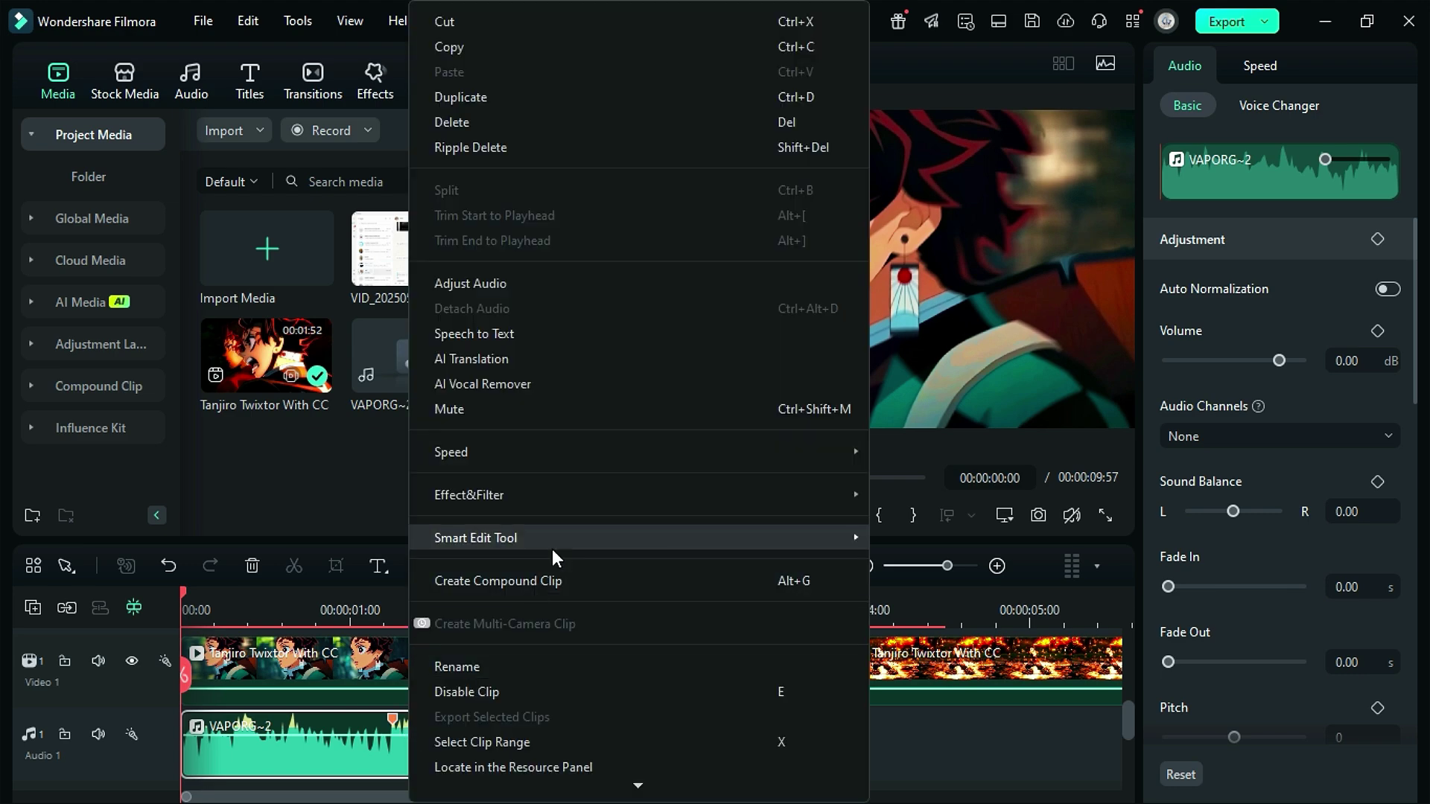
{"action": "mouse_move", "coordinate": [846, 538]}
{"action": "left_click", "coordinate": [990, 611]}
{"action": "left_click", "coordinate": [712, 343]}
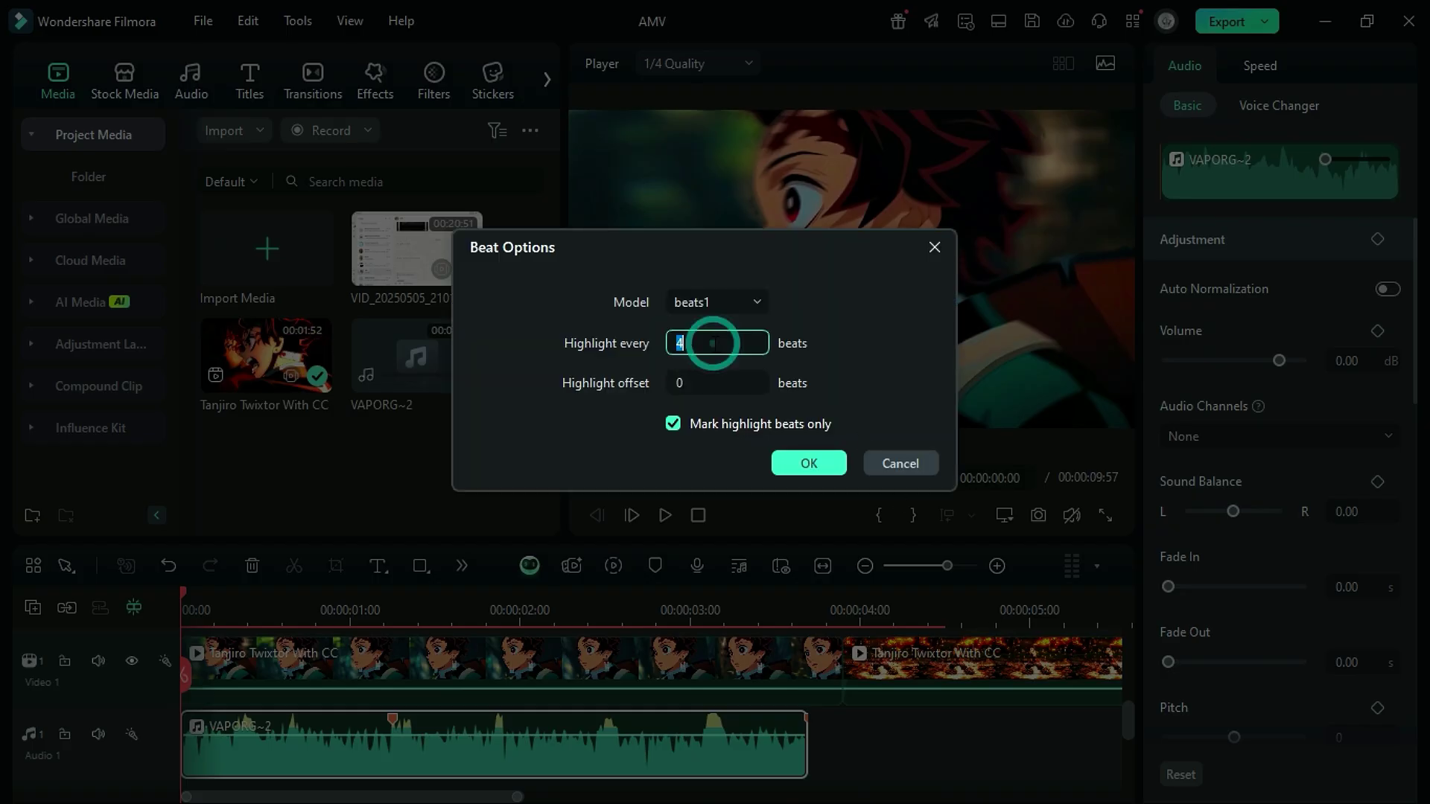
{"action": "left_click", "coordinate": [809, 463]}
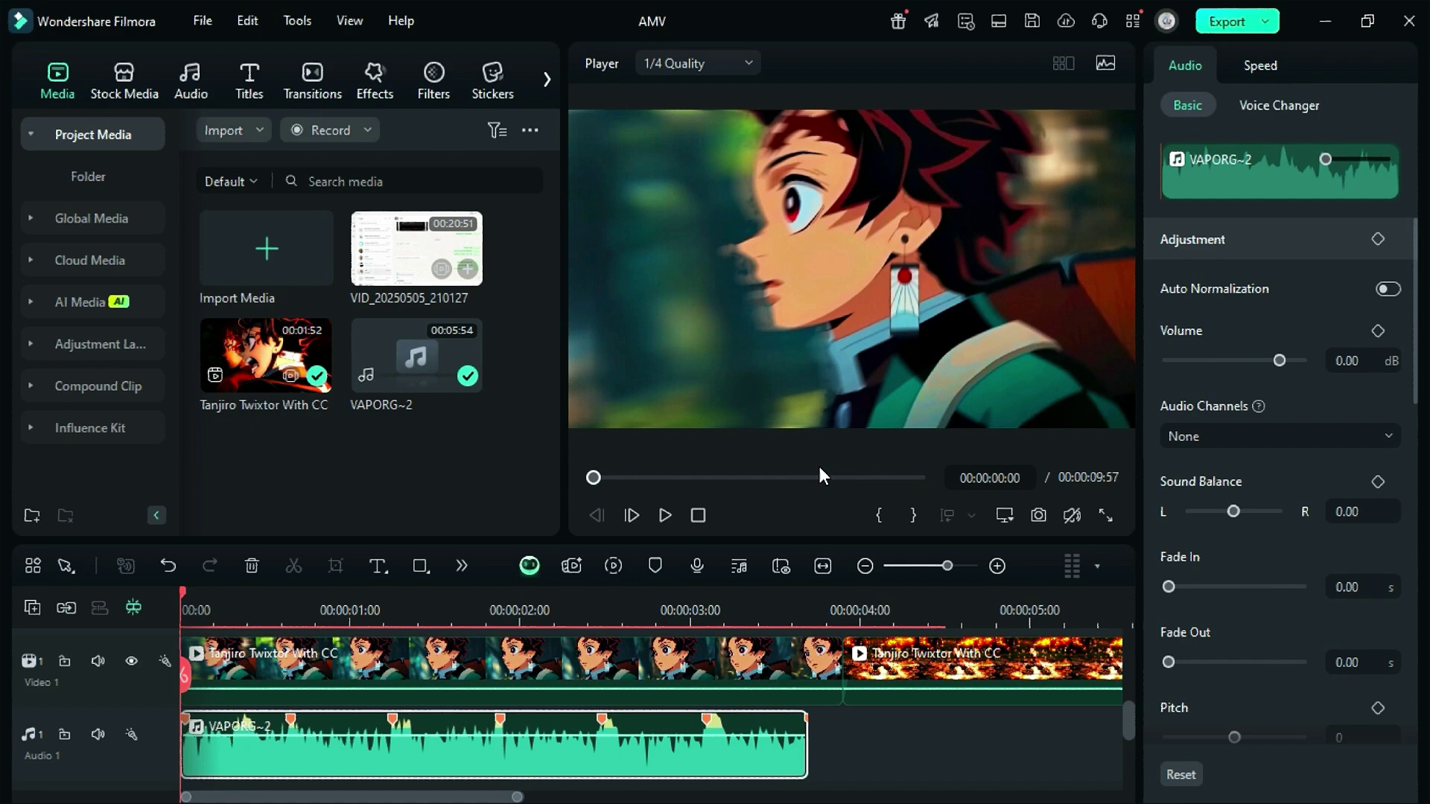
- Set the uniform speed of the Video 1 clips to 6.00 and play back the sequence
{"action": "left_click", "coordinate": [685, 665]}
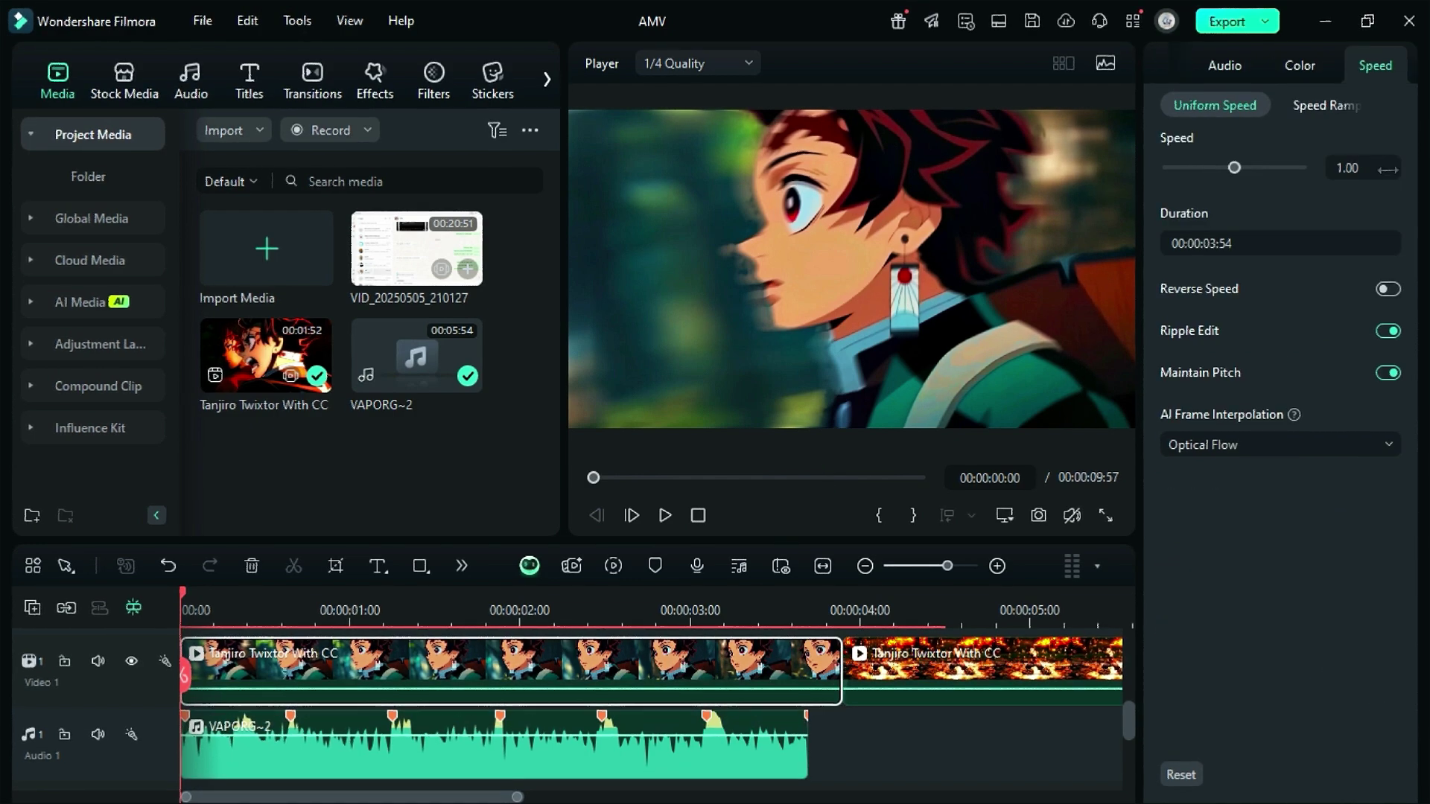
{"action": "left_click", "coordinate": [1359, 168]}
{"action": "type", "text": "6"}
{"action": "key", "text": "Return"}
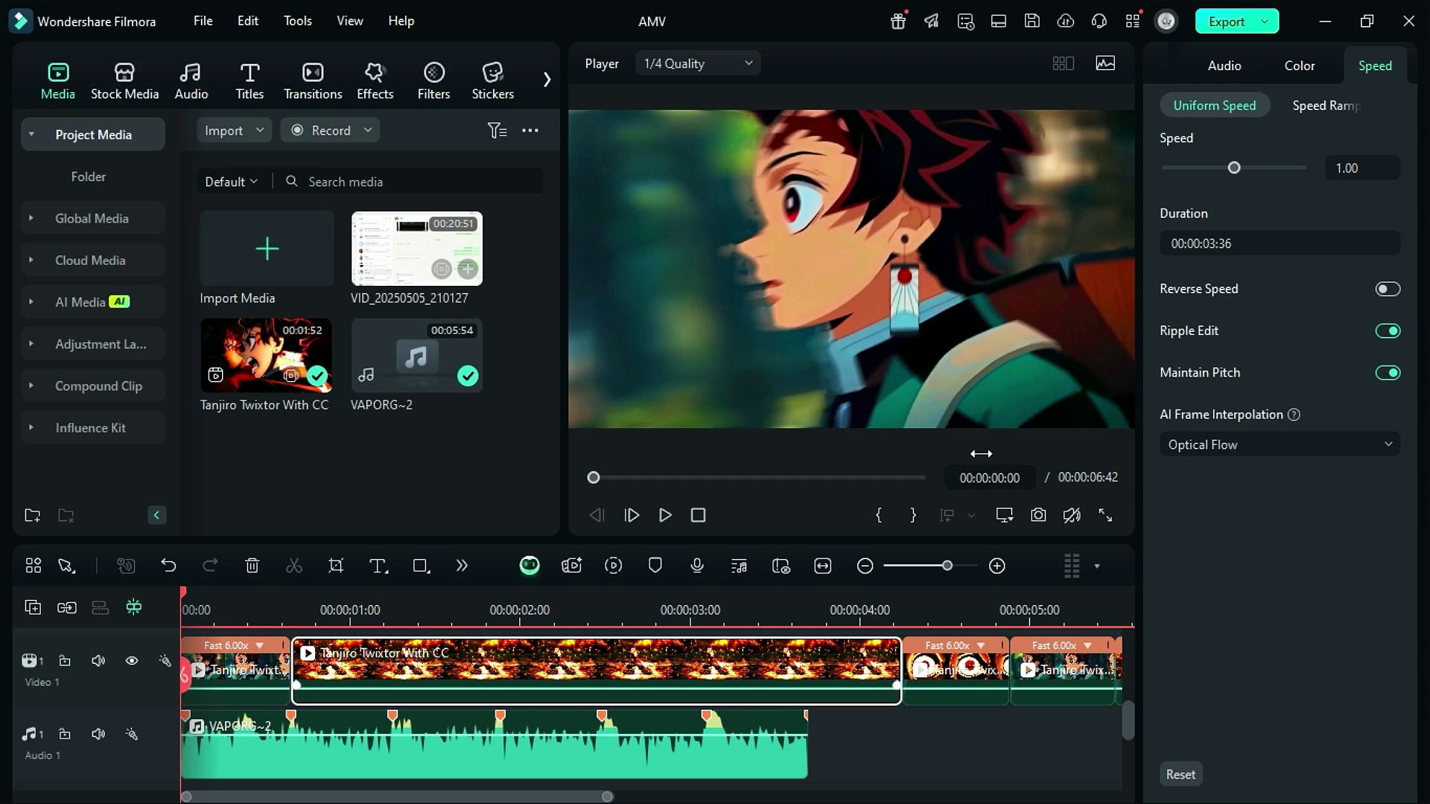
{"action": "key", "text": "Return"}
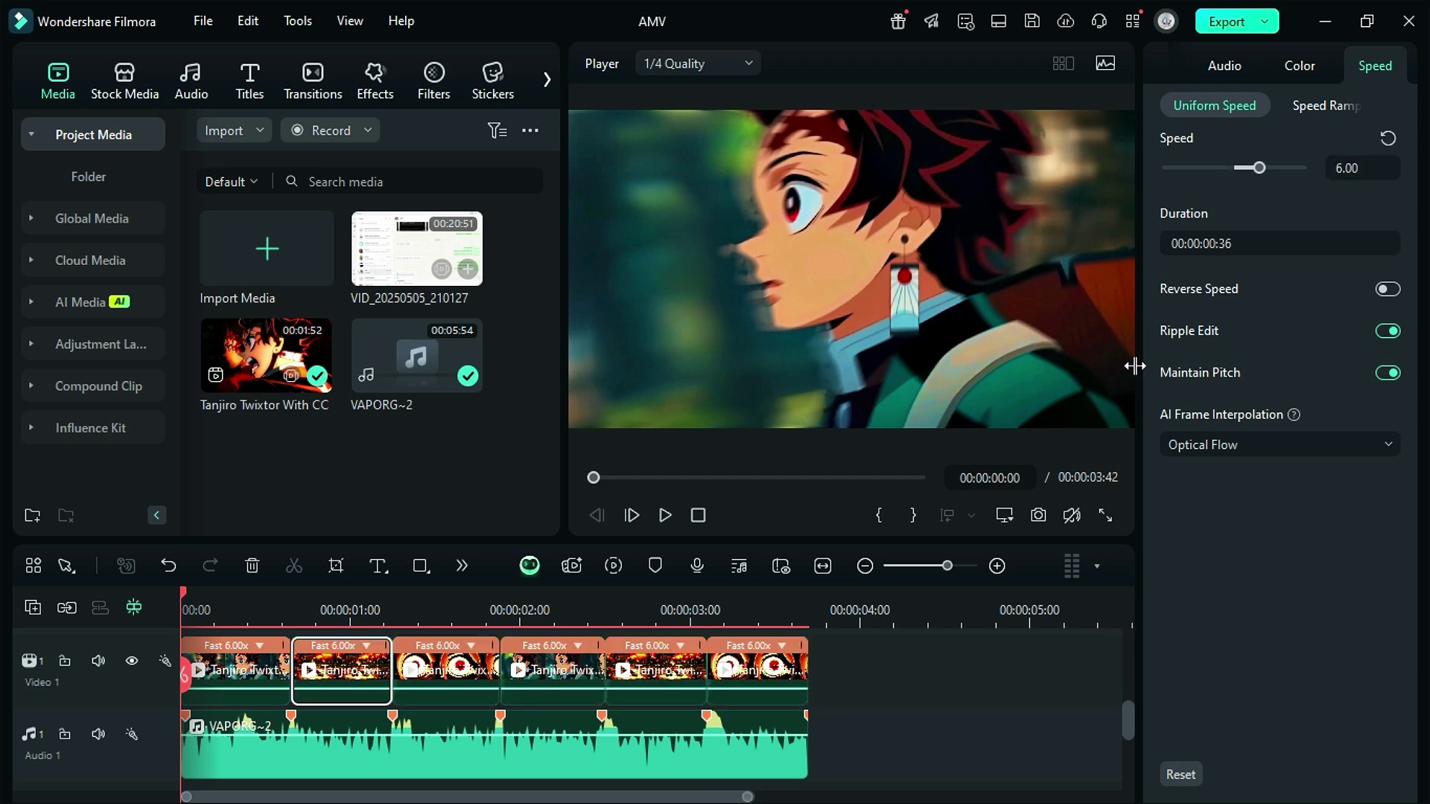
{"action": "left_click", "coordinate": [941, 659]}
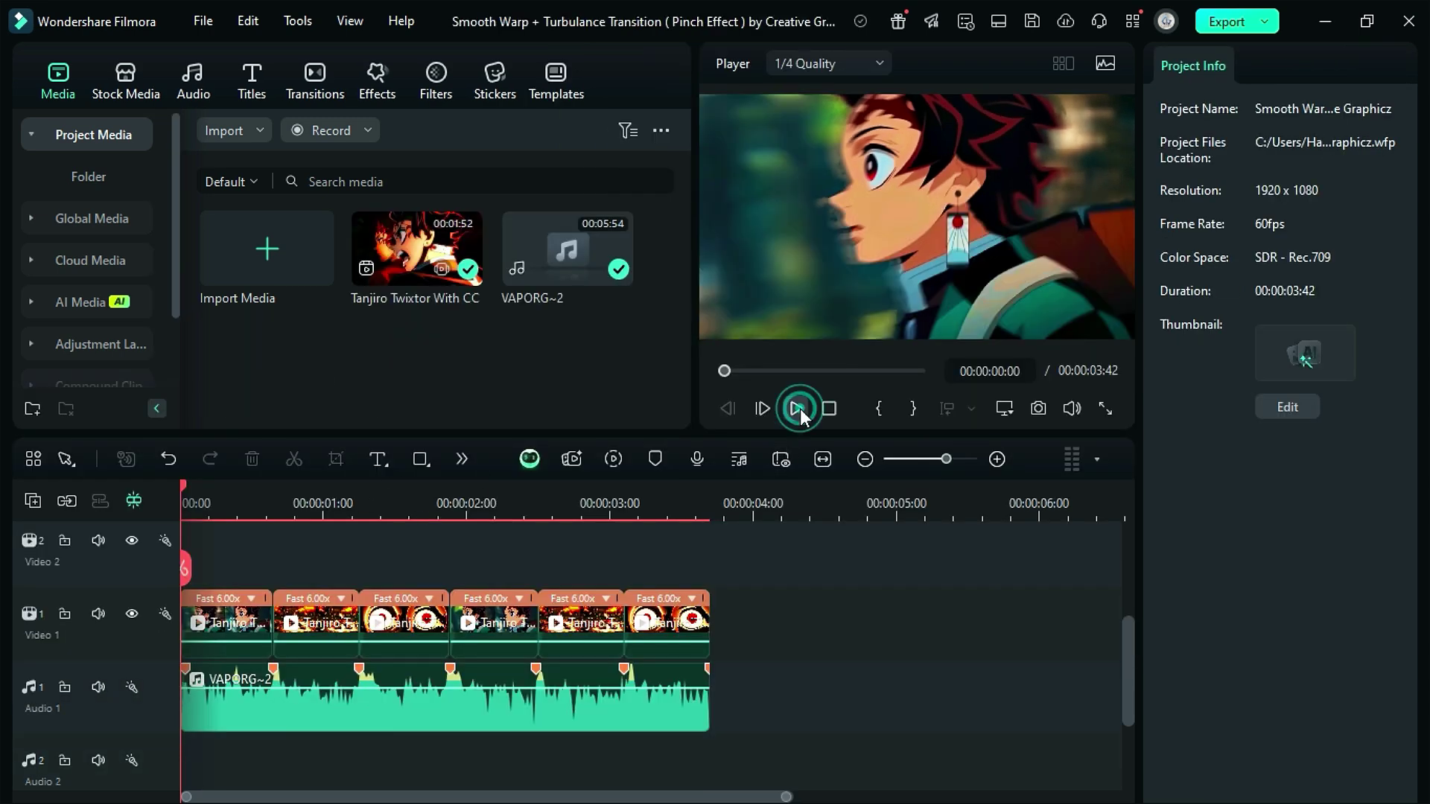
{"action": "left_click", "coordinate": [800, 409]}
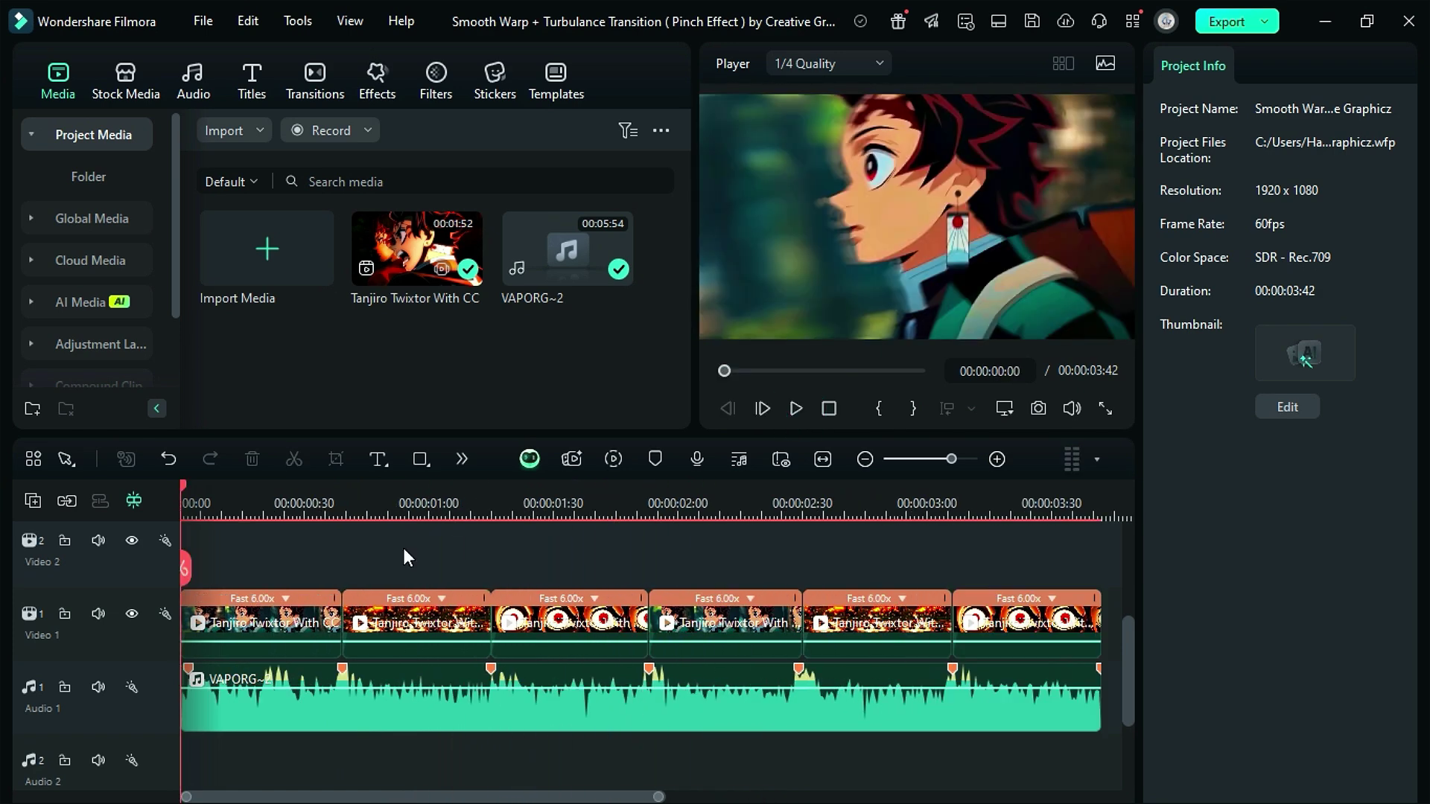
- Add keyframes for all Transform properties at the start of the first video clip
{"action": "scroll", "coordinate": [398, 561], "scroll_direction": "up", "scroll_amount": 4}
{"action": "left_click", "coordinate": [391, 618]}
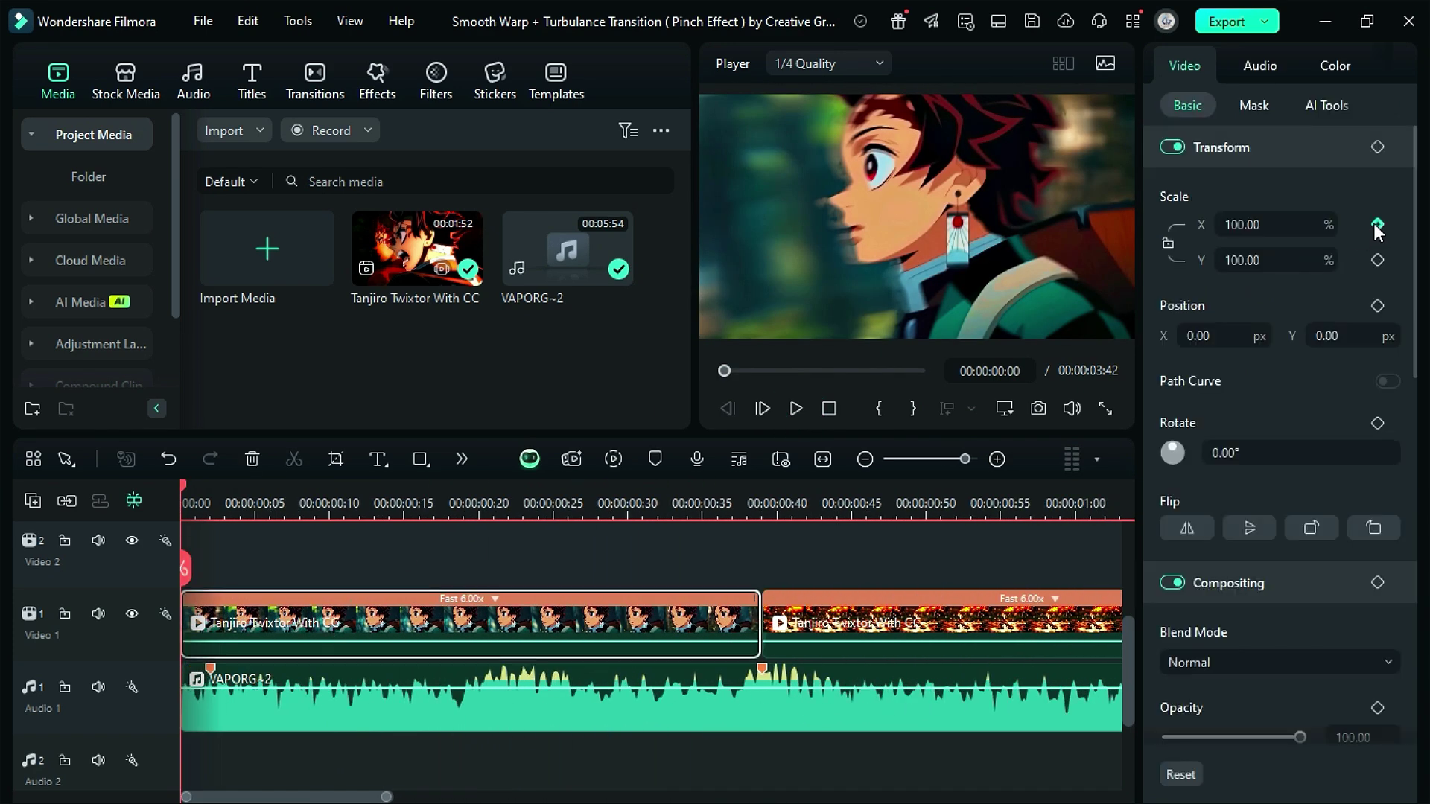
{"action": "left_click", "coordinate": [1376, 146]}
- At 00:00:00:20, keyframe the first clip's scale at 200% and move its picture to about X 507.69, Y -207.69 px
{"action": "scroll", "coordinate": [448, 514], "scroll_direction": "down", "scroll_amount": 1}
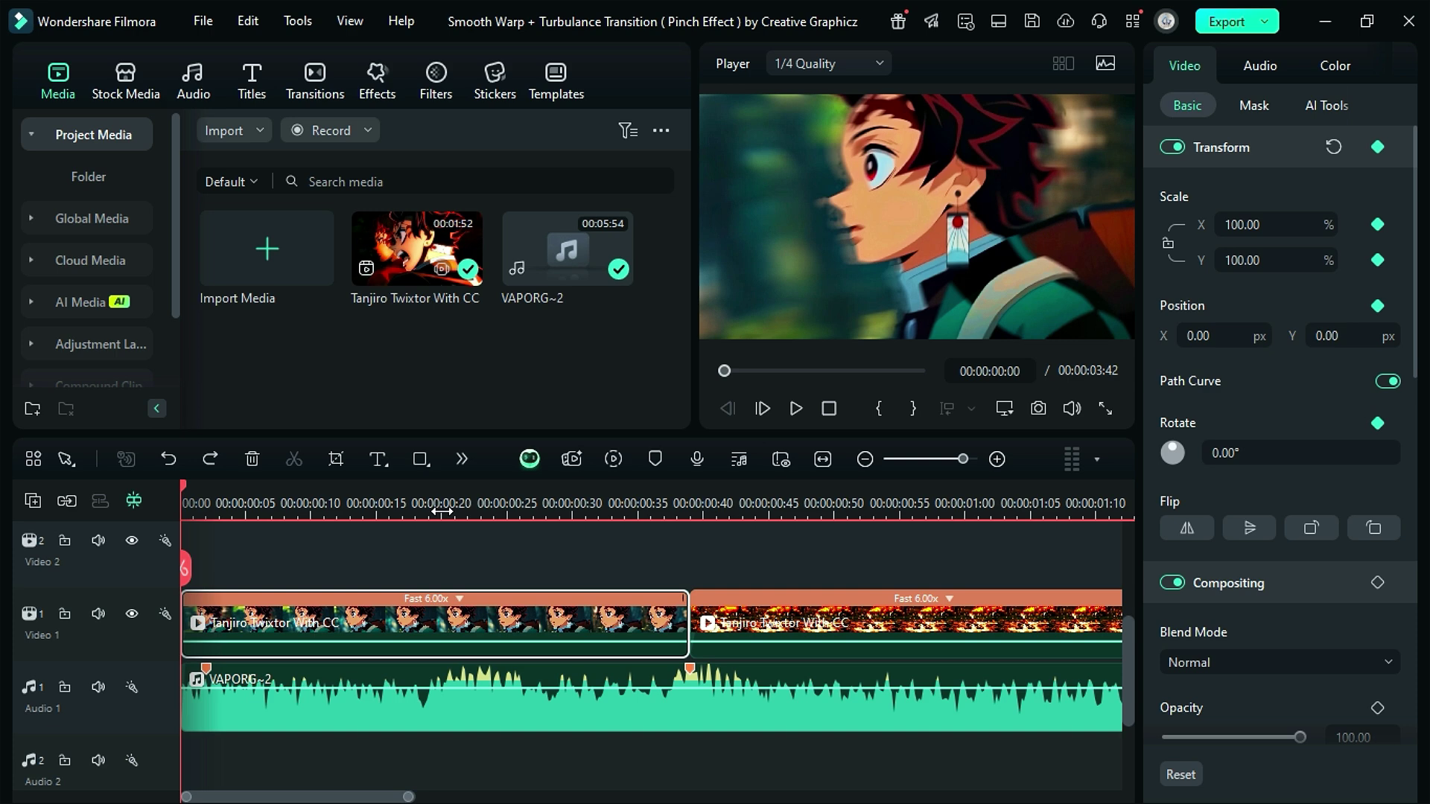
{"action": "left_click", "coordinate": [441, 511]}
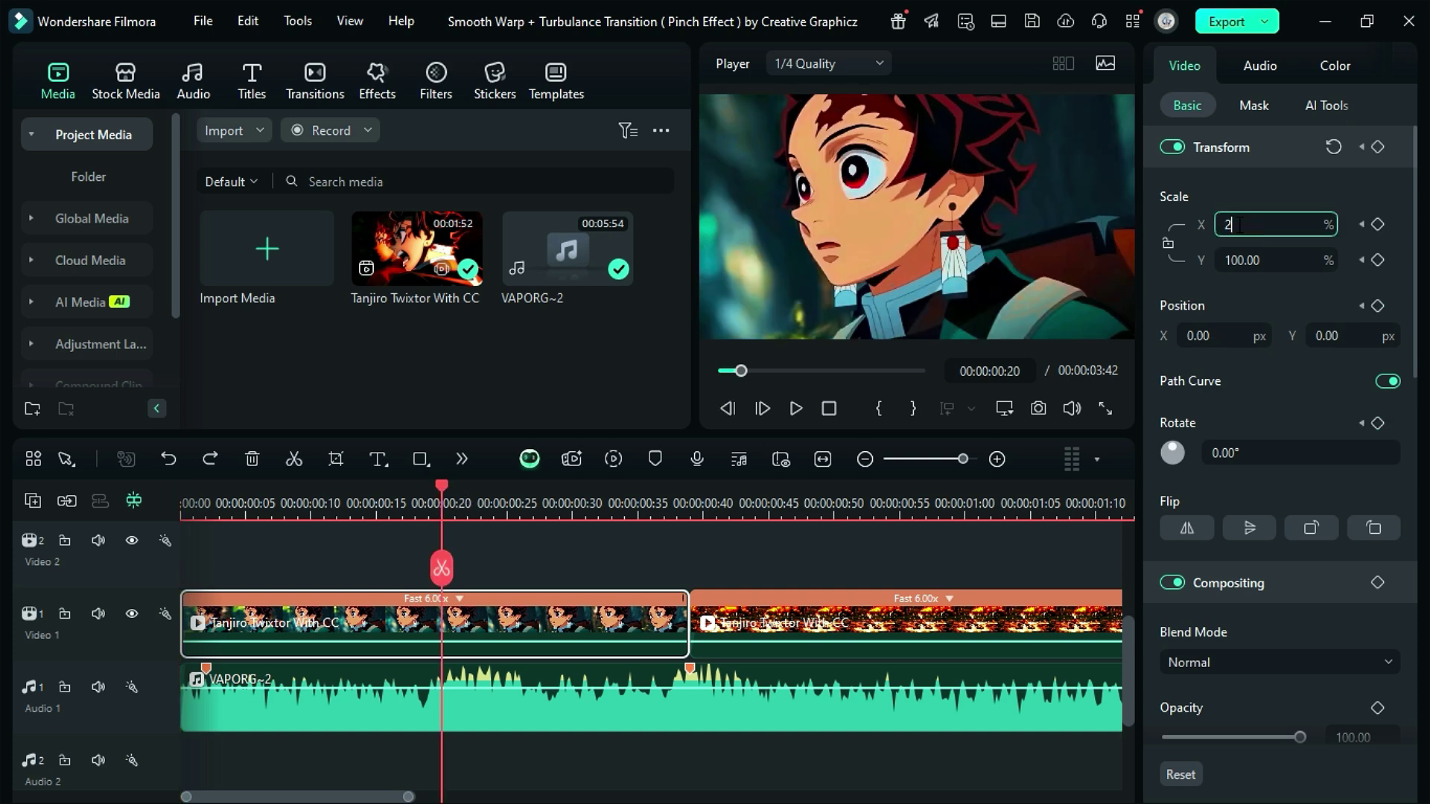
{"action": "key", "text": "Return"}
{"action": "key", "text": "Return"}
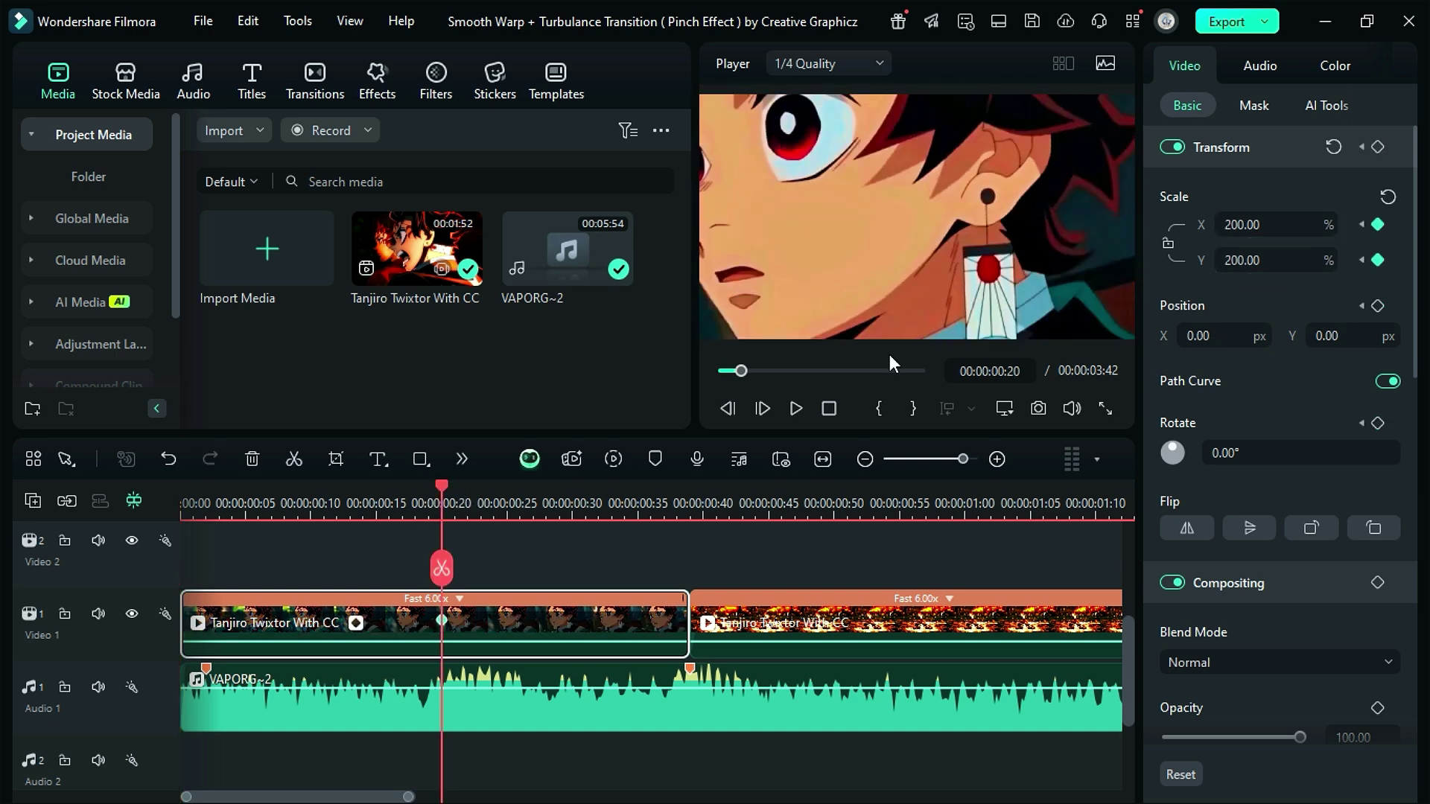
{"action": "left_click_drag", "start_coordinate": [930, 225], "coordinate": [1046, 272]}
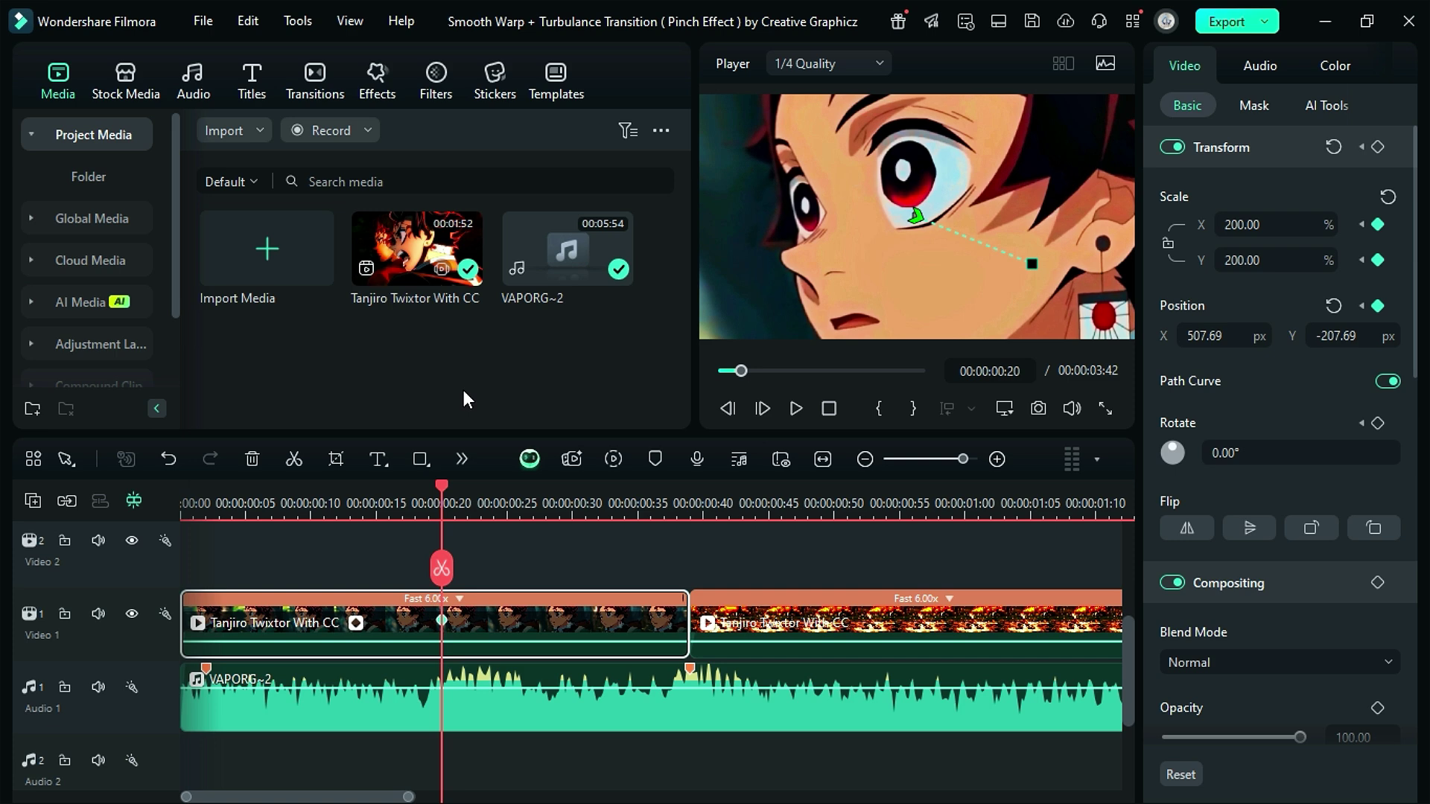
- At the end of the first clip, keyframe its X and Y scale at 120% and its position at X 192, Y -108 px
{"action": "left_click_drag", "start_coordinate": [457, 571], "coordinate": [674, 571]}
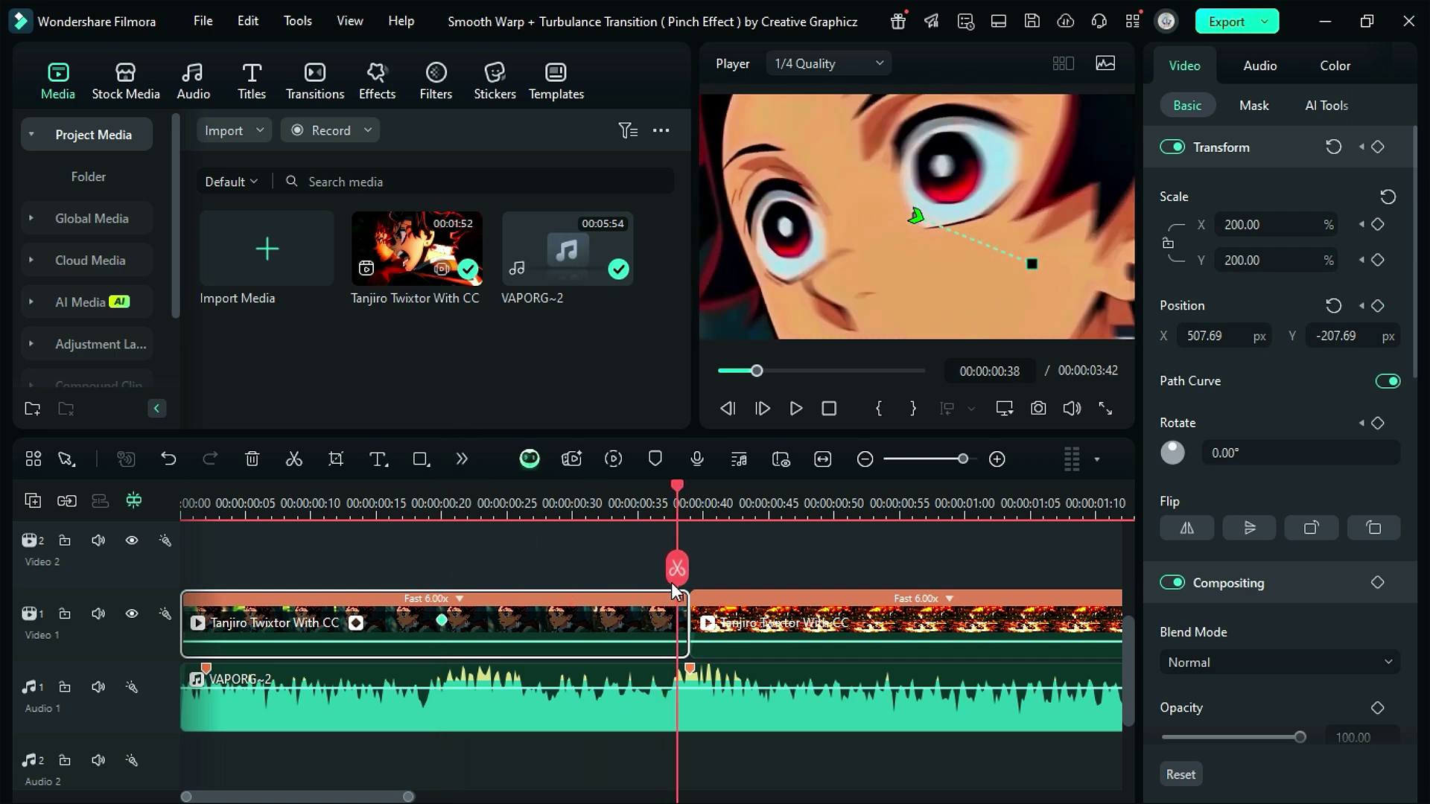
{"action": "left_click", "coordinate": [1236, 233]}
{"action": "type", "text": "120"}
{"action": "left_click", "coordinate": [1236, 260]}
{"action": "type", "text": "120"}
{"action": "key", "text": "Return"}
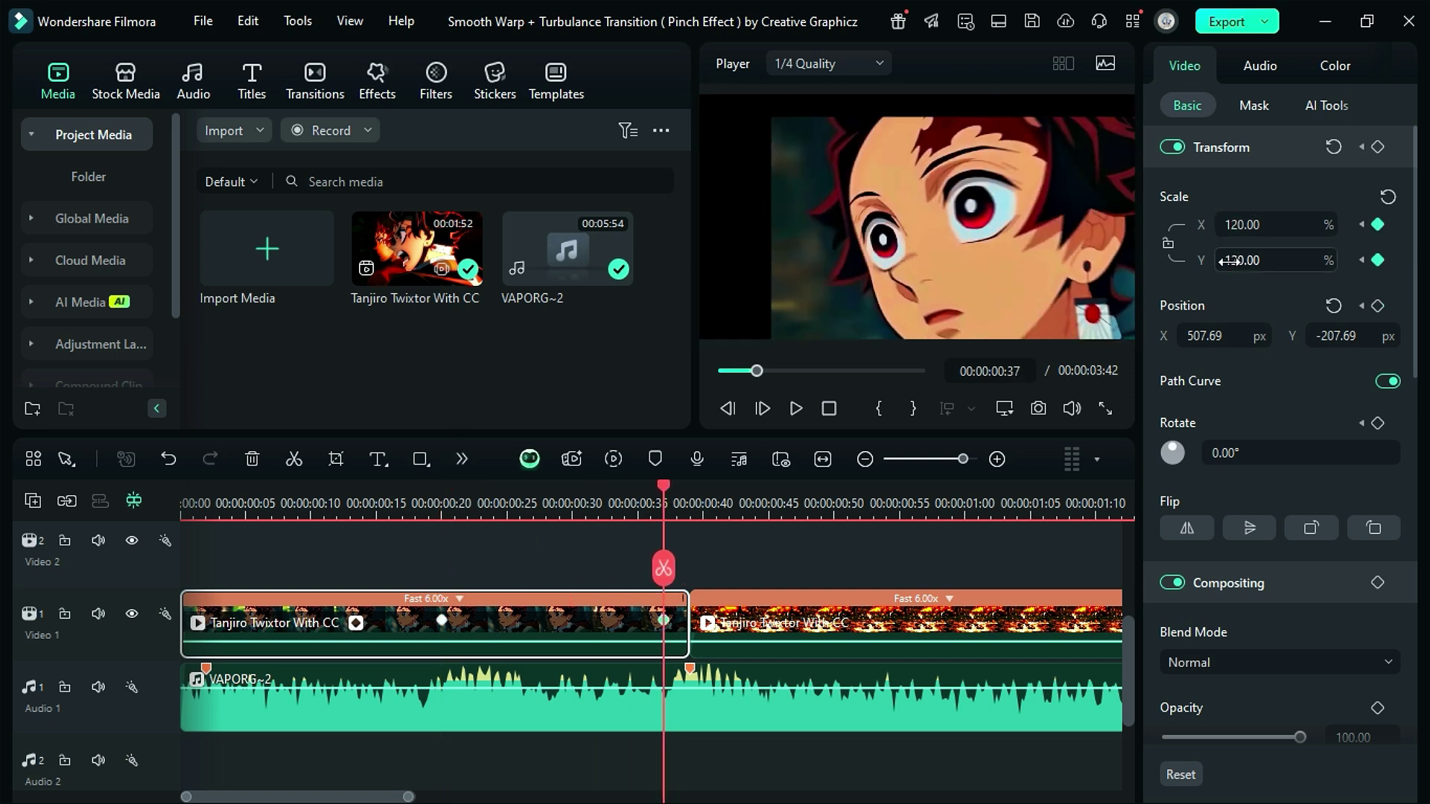
{"action": "left_click_drag", "start_coordinate": [977, 224], "coordinate": [873, 236]}
- Play back the first clip from its start to check the zoom animation
{"action": "left_click_drag", "start_coordinate": [664, 569], "coordinate": [207, 569]}
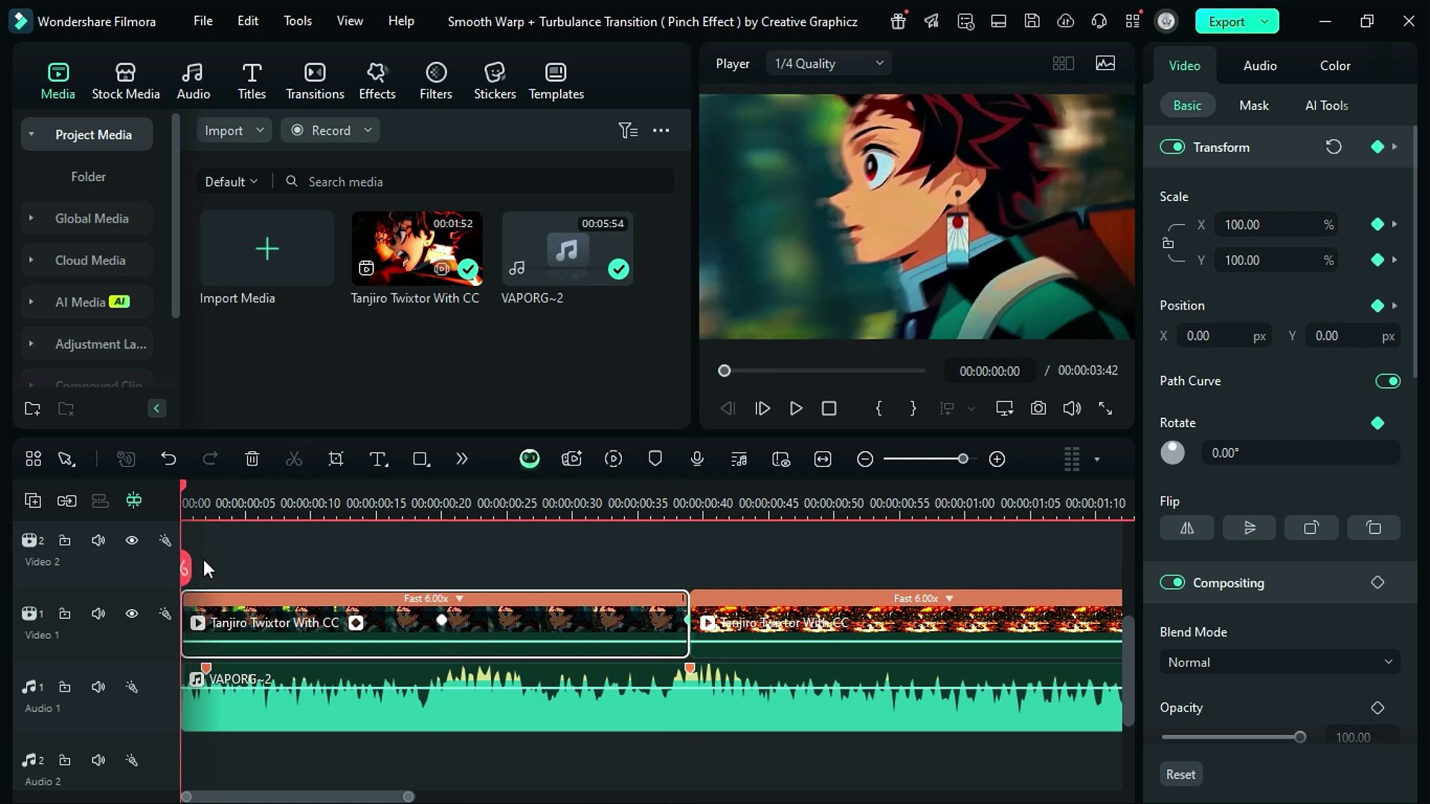
{"action": "left_click", "coordinate": [795, 409]}
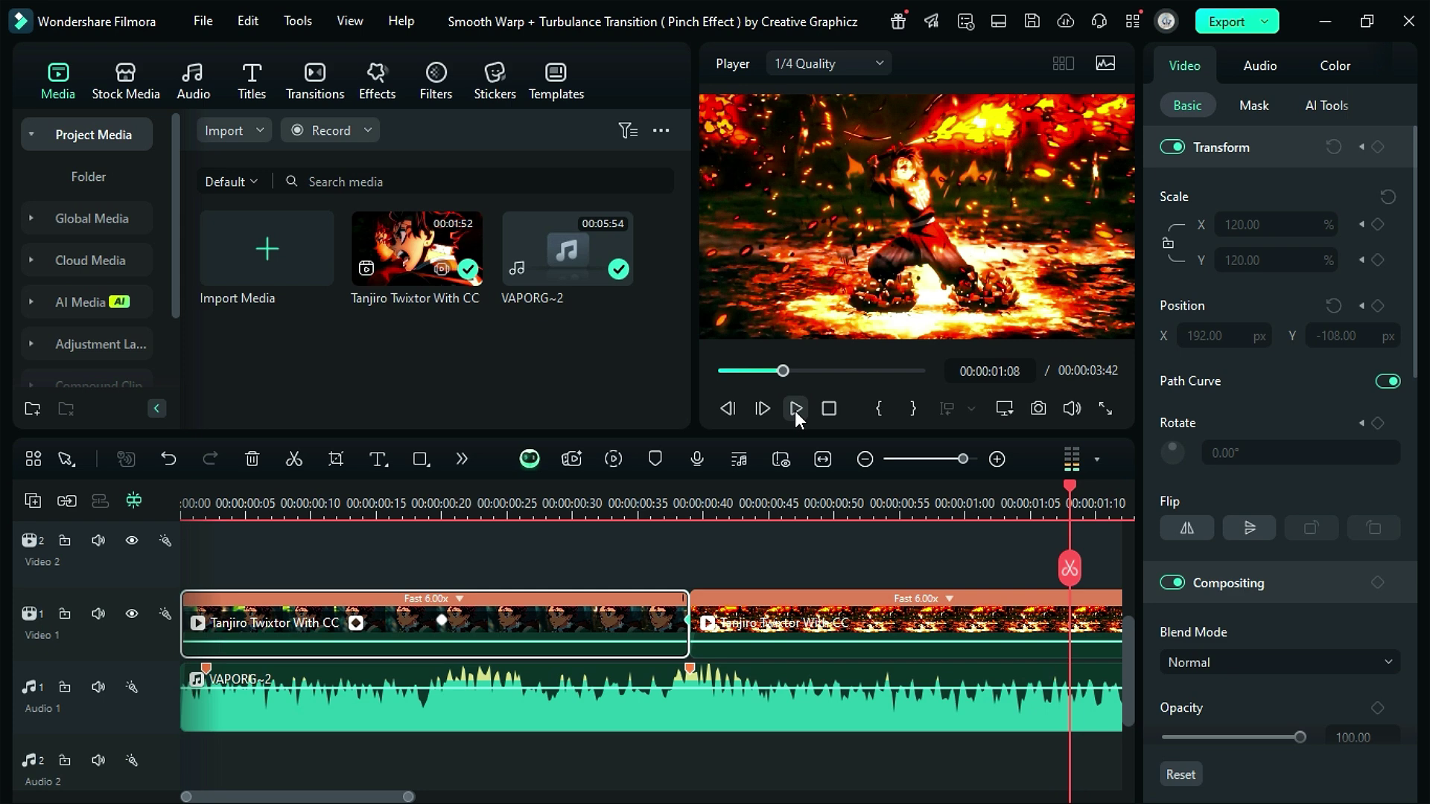
{"action": "left_click_drag", "start_coordinate": [1075, 505], "coordinate": [193, 530]}
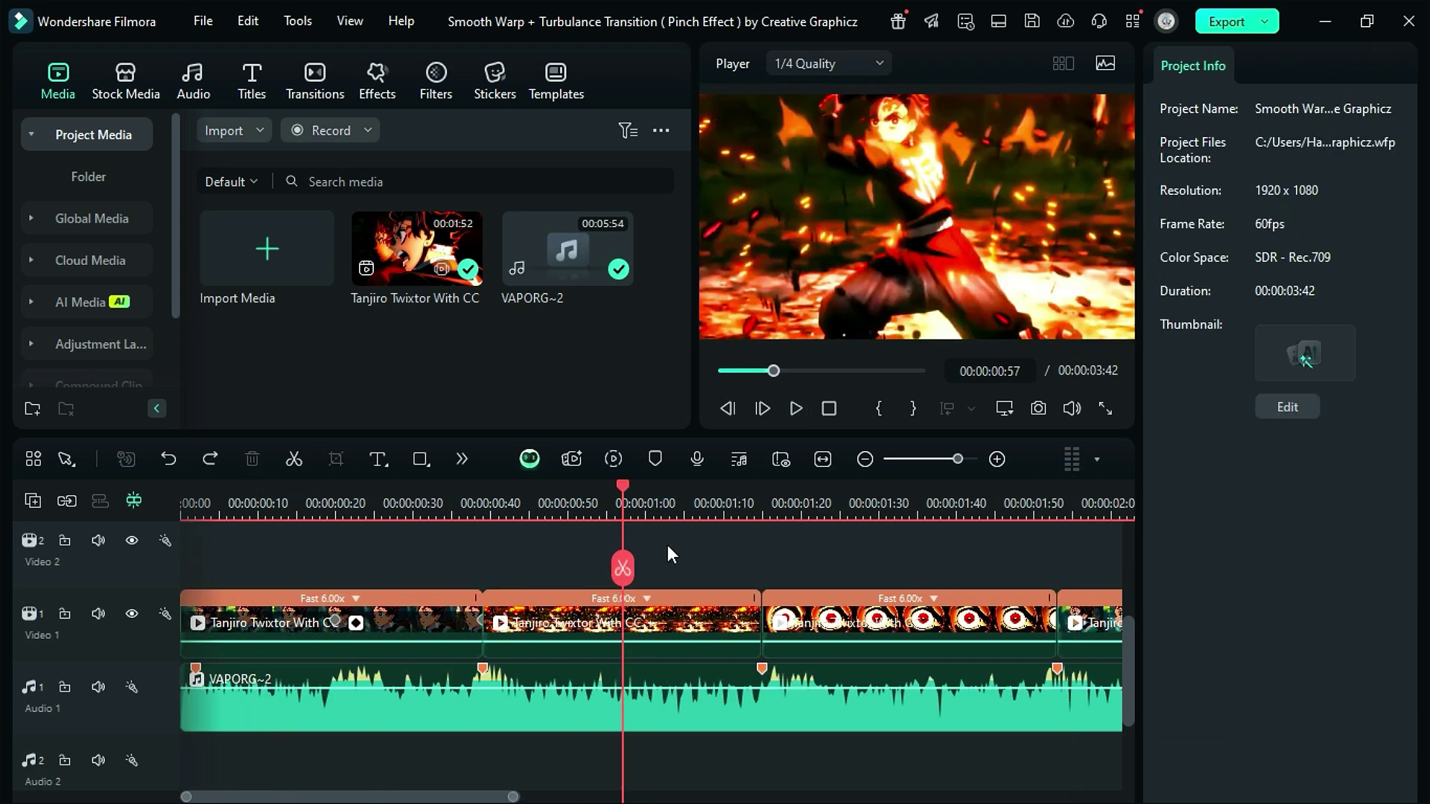
- Show the keyframe animation of the first video clip and open its Transform curve graph
{"action": "left_click", "coordinate": [404, 612]}
{"action": "right_click", "coordinate": [405, 614]}
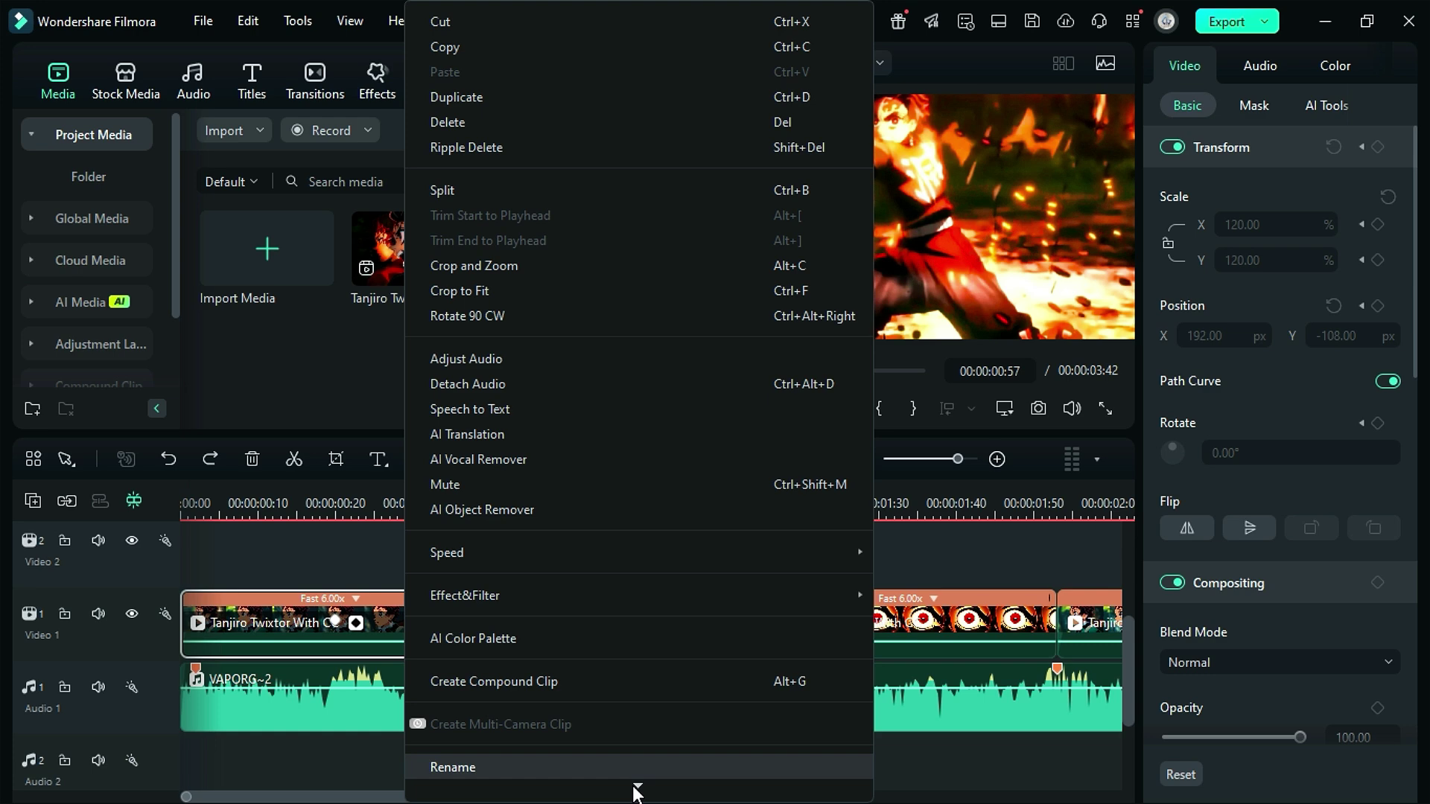
{"action": "scroll", "coordinate": [635, 787], "scroll_direction": "down", "scroll_amount": 3}
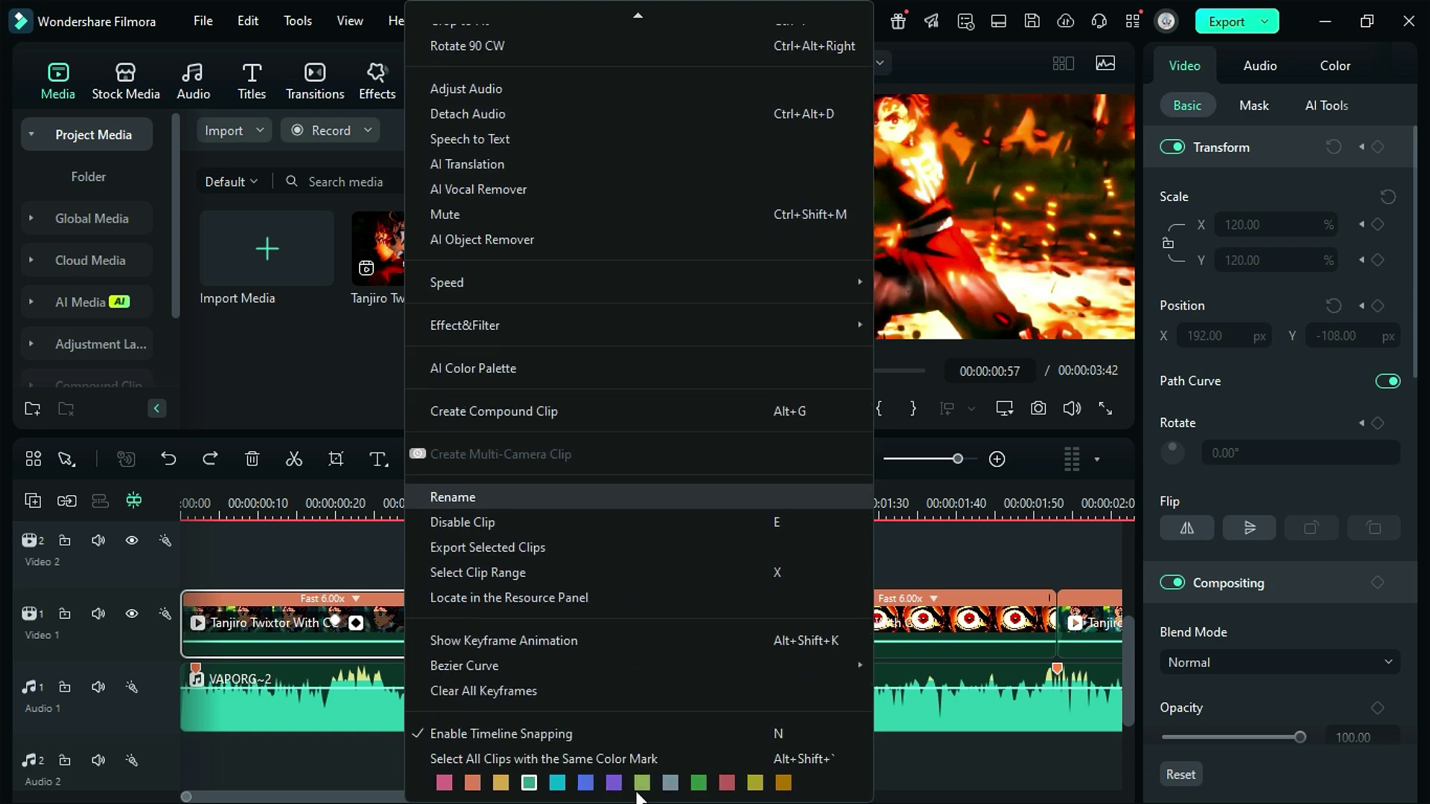
{"action": "left_click", "coordinate": [642, 641]}
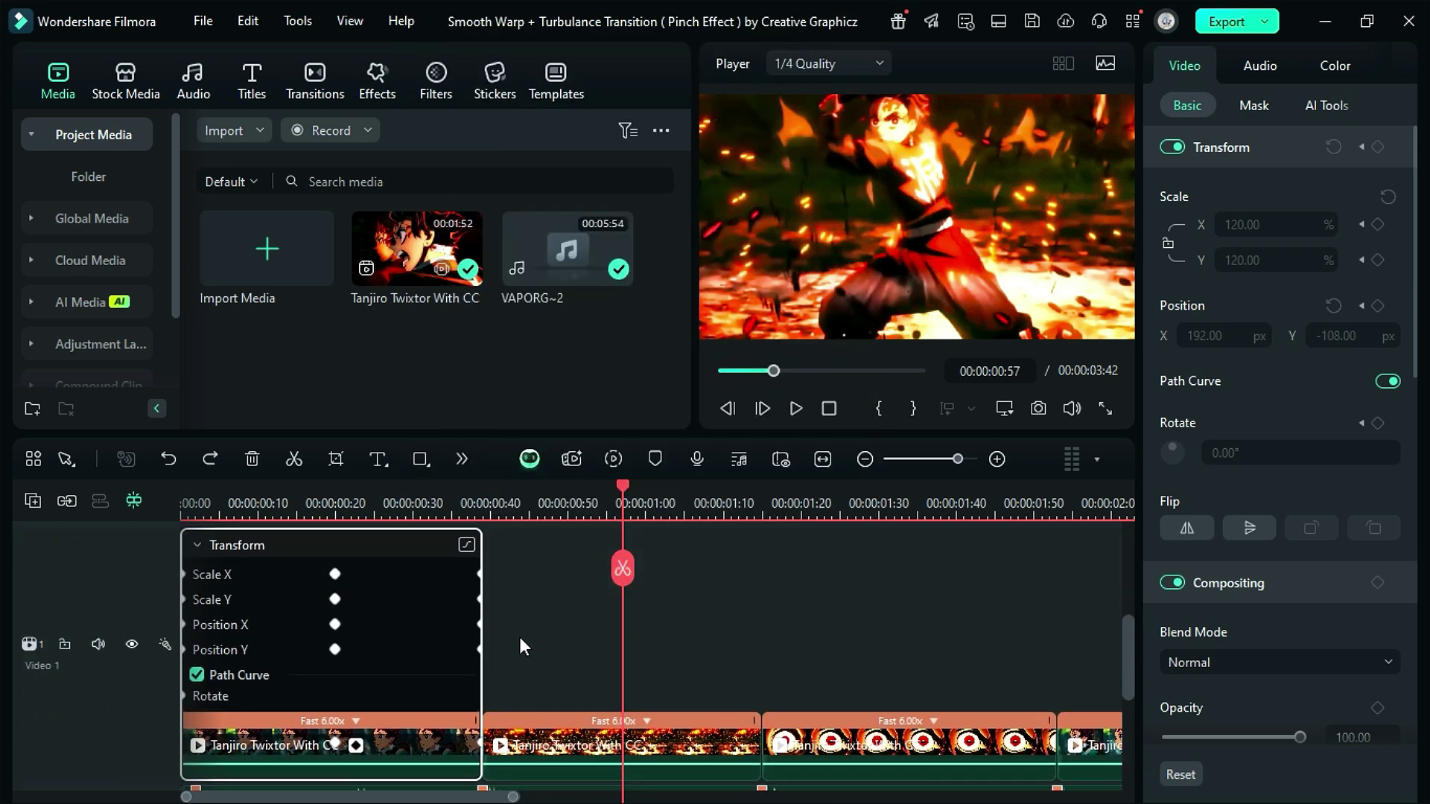
{"action": "left_click", "coordinate": [467, 546]}
- Apply a smooth curve to the first clip's Scale X keyframe at 00:00:00:20
{"action": "scroll", "coordinate": [519, 687], "scroll_direction": "down", "scroll_amount": 2}
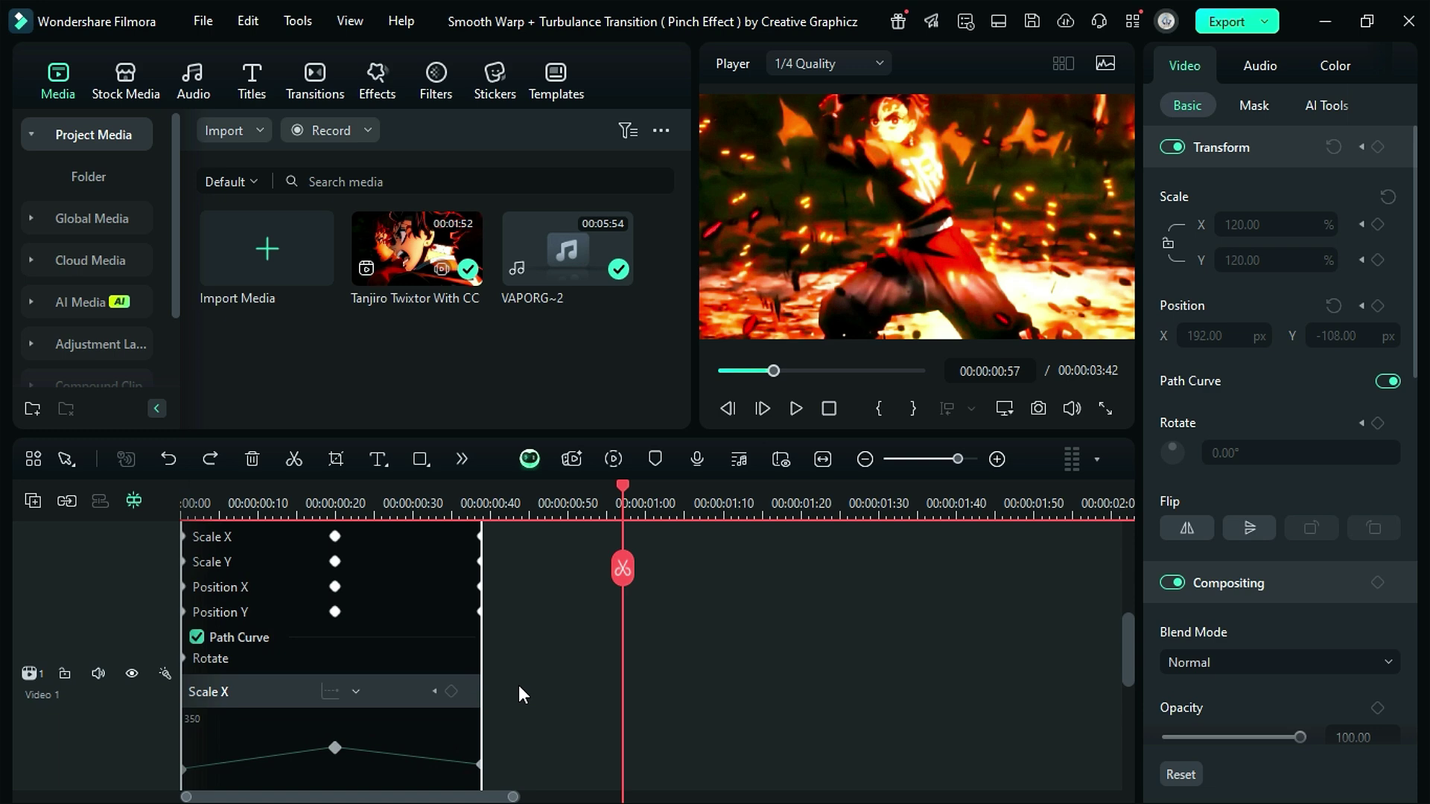
{"action": "scroll", "coordinate": [519, 686], "scroll_direction": "up", "scroll_amount": 1}
{"action": "left_click", "coordinate": [335, 566]}
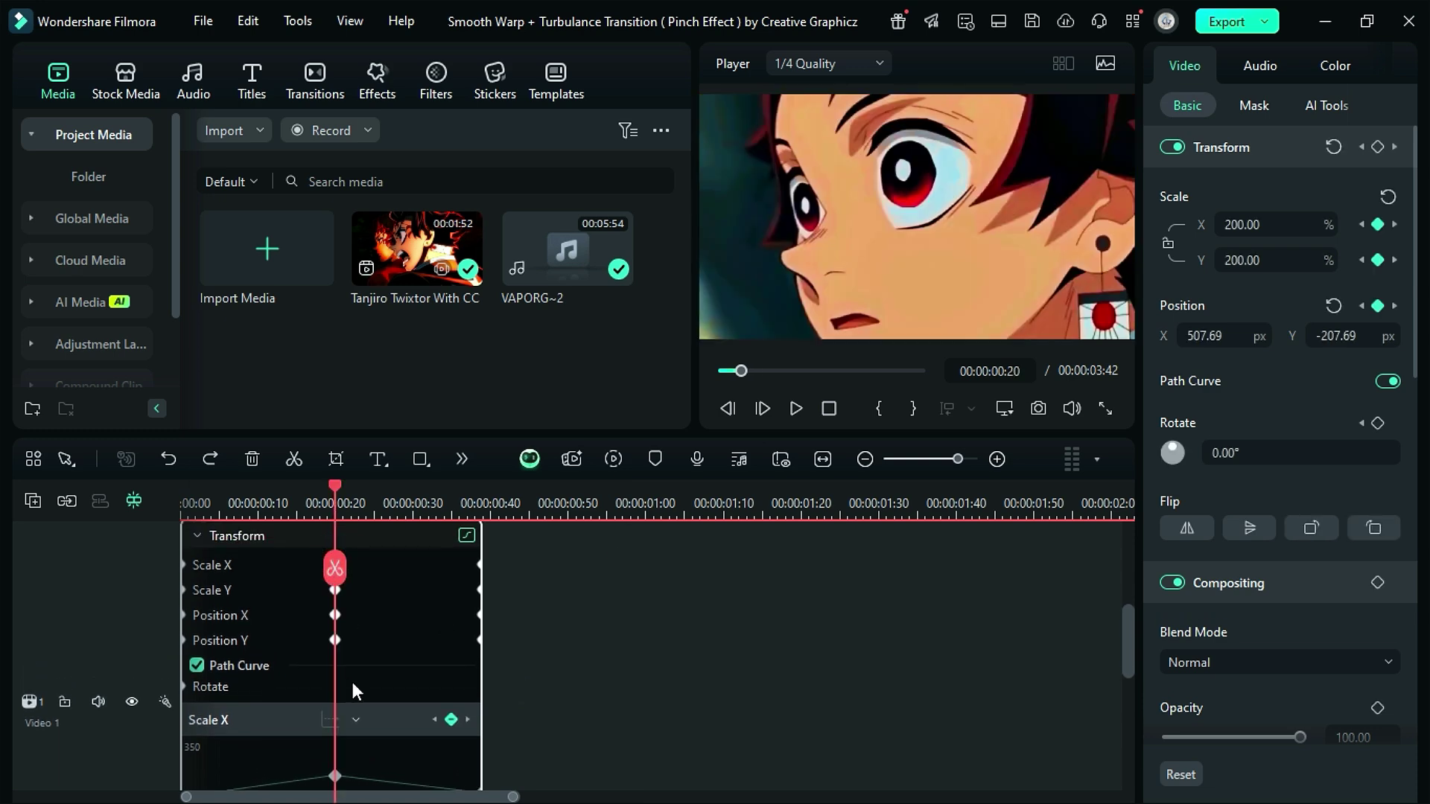
{"action": "scroll", "coordinate": [353, 670], "scroll_direction": "down", "scroll_amount": 1}
{"action": "left_click", "coordinate": [356, 643]}
{"action": "left_click", "coordinate": [368, 659]}
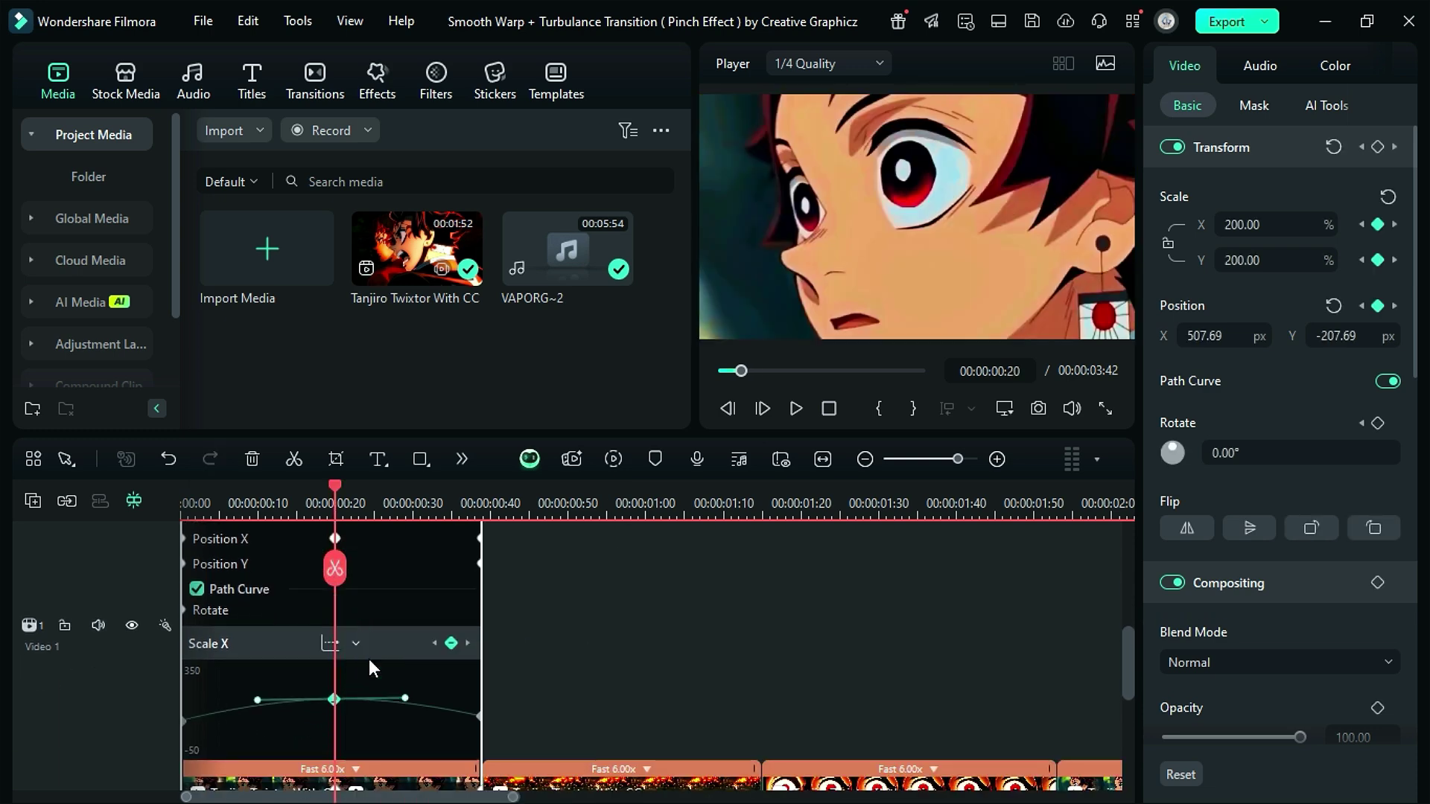
- Apply a smooth curve to the first clip's Scale Y keyframe at 00:00:00:20
{"action": "scroll", "coordinate": [369, 658], "scroll_direction": "up", "scroll_amount": 1}
{"action": "left_click", "coordinate": [223, 611]}
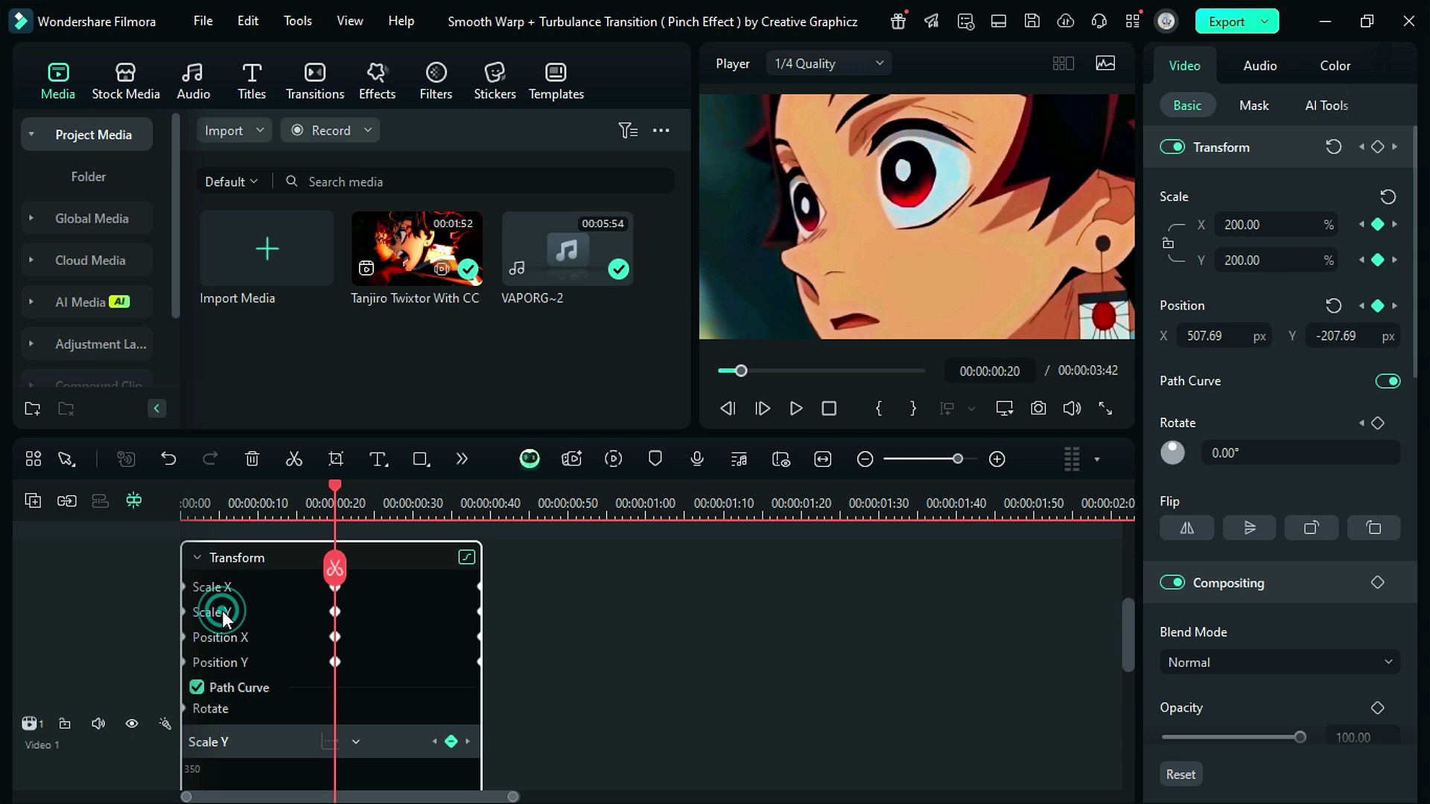
{"action": "scroll", "coordinate": [332, 654], "scroll_direction": "down", "scroll_amount": 1}
{"action": "left_click", "coordinate": [357, 667]}
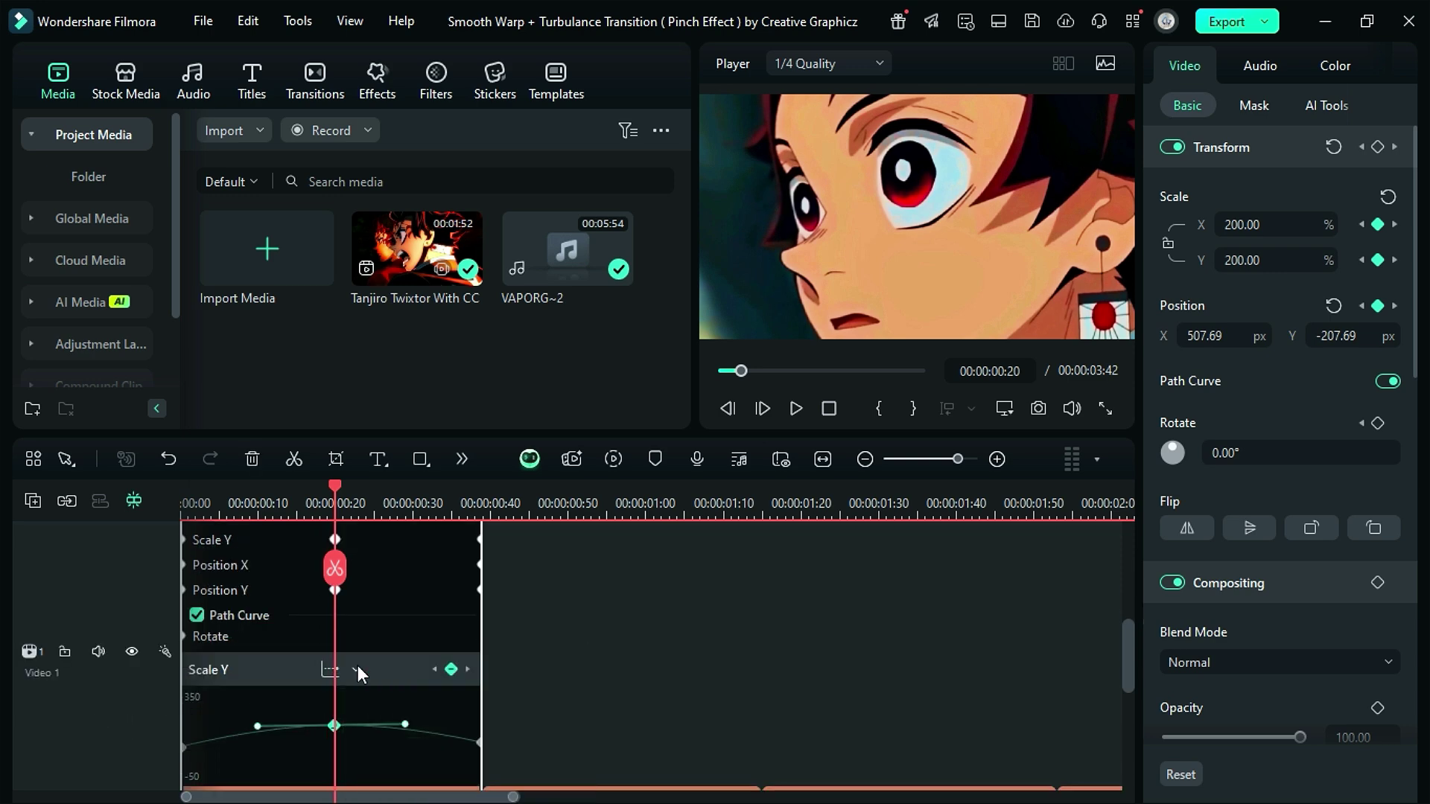
{"action": "left_click", "coordinate": [488, 678]}
- Hide the keyframe animation of the first video clip
{"action": "scroll", "coordinate": [489, 678], "scroll_direction": "down", "scroll_amount": 1}
{"action": "right_click", "coordinate": [383, 734]}
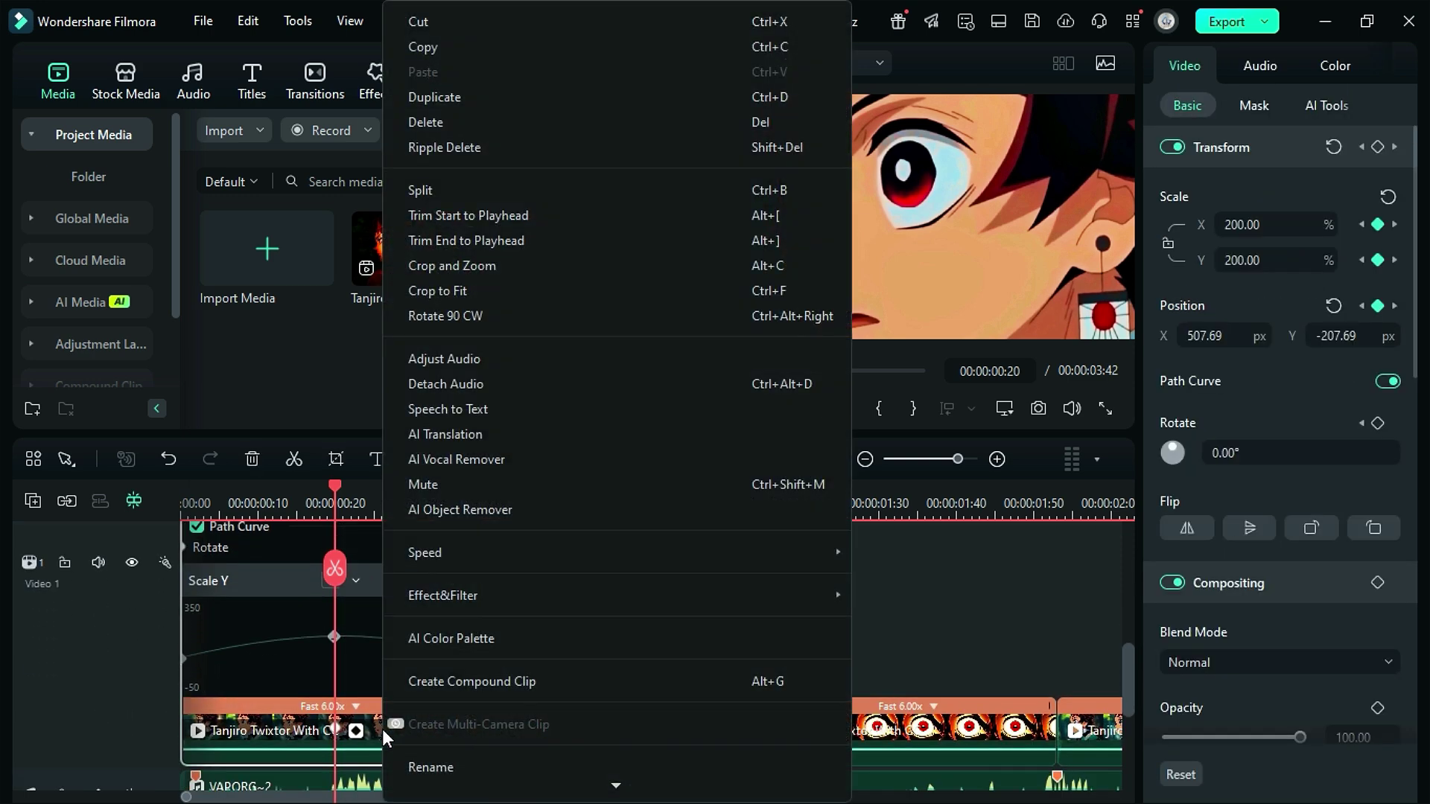
{"action": "scroll", "coordinate": [481, 692], "scroll_direction": "down", "scroll_amount": 3}
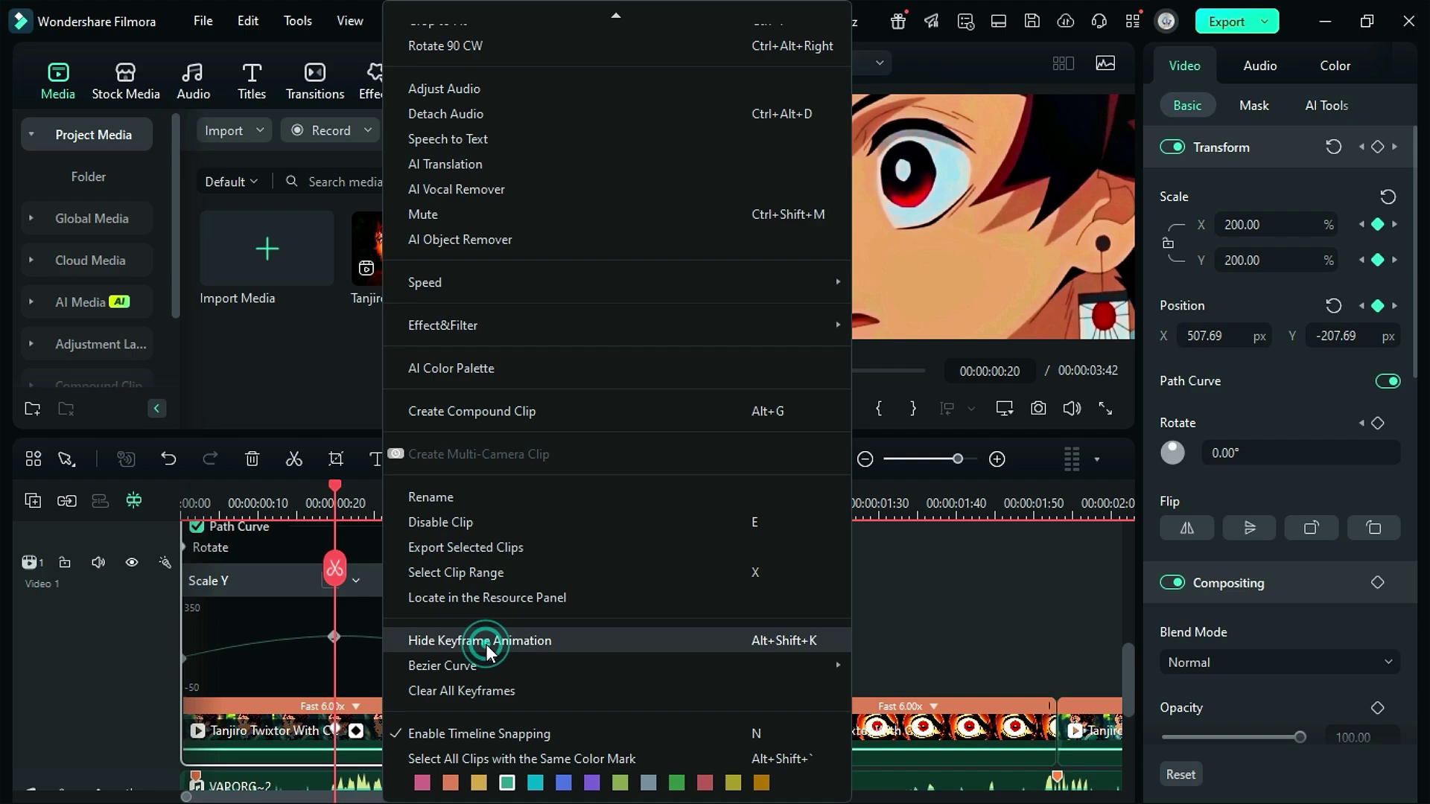
{"action": "left_click", "coordinate": [629, 641]}
- Keyframe the second clip's scale at 200% at its start and at 150% in X and Y at 00:00:00:57
{"action": "left_click", "coordinate": [552, 584]}
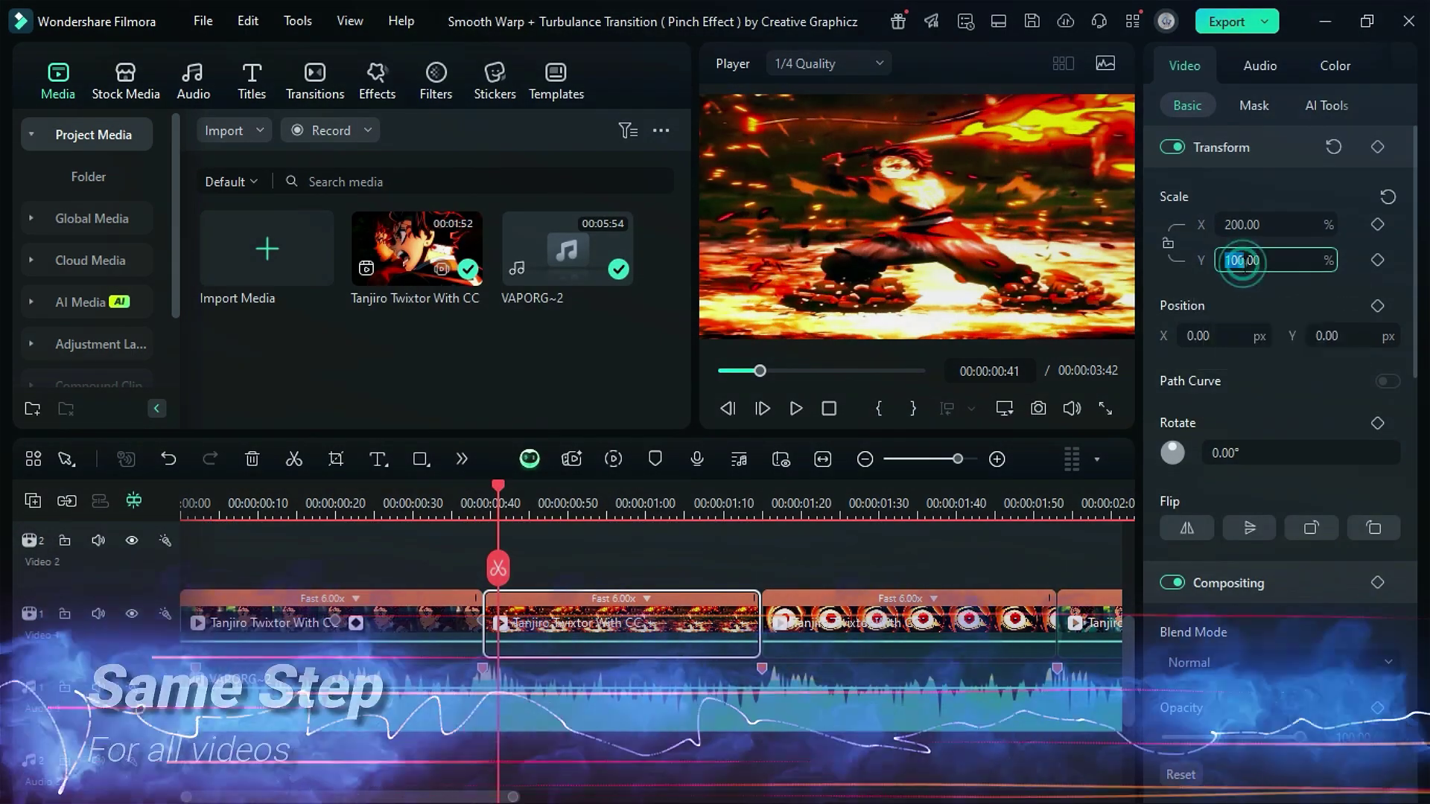
{"action": "type", "text": "200"}
{"action": "left_click", "coordinate": [623, 501]}
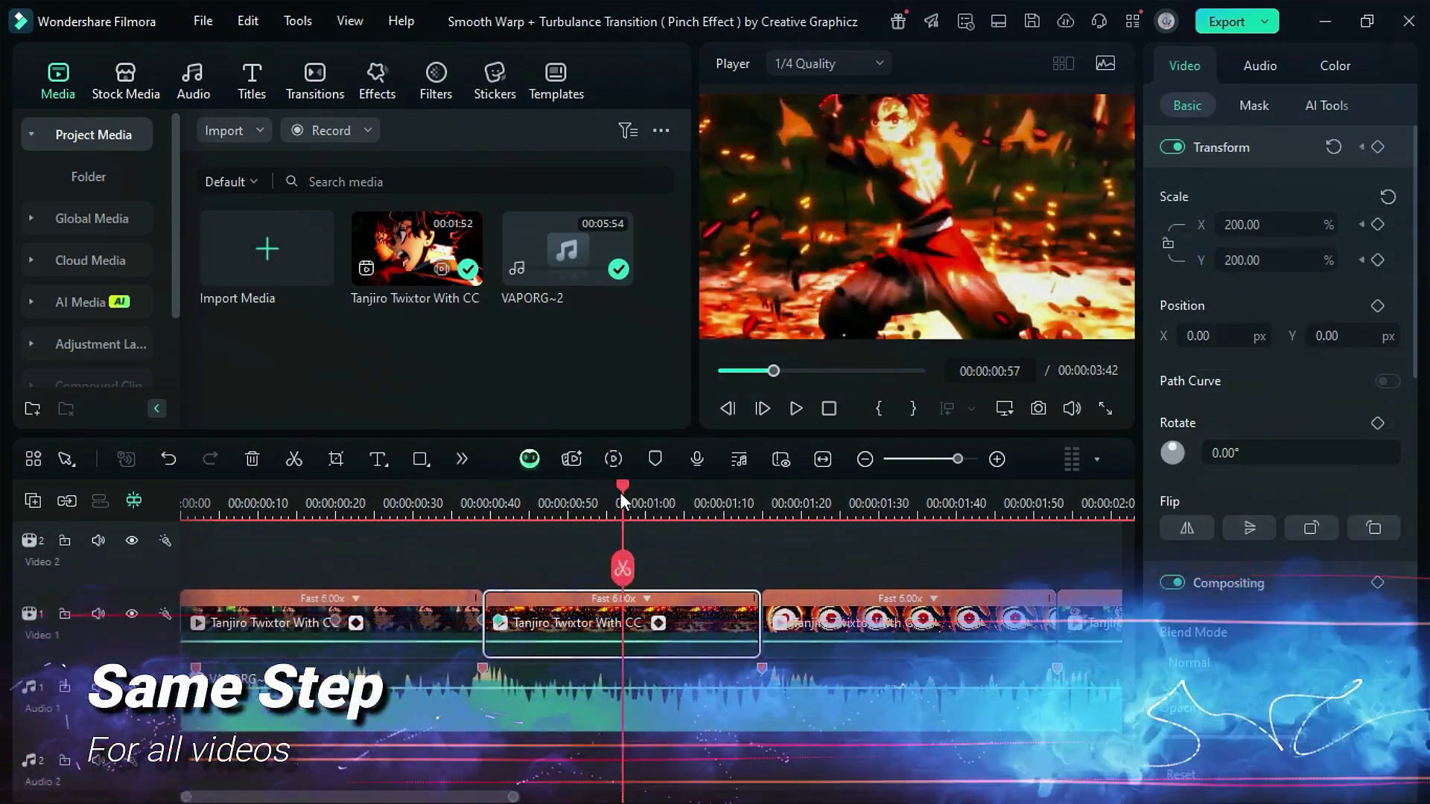
{"action": "double_click", "coordinate": [1242, 225]}
{"action": "type", "text": "150"}
{"action": "double_click", "coordinate": [1263, 261]}
{"action": "type", "text": "150"}
- Shift the second clip's picture downward within the frame and set the playhead at 00:00:00:56
{"action": "left_click", "coordinate": [578, 501]}
{"action": "left_click_drag", "start_coordinate": [875, 222], "coordinate": [898, 258]}
{"action": "left_click", "coordinate": [614, 522]}
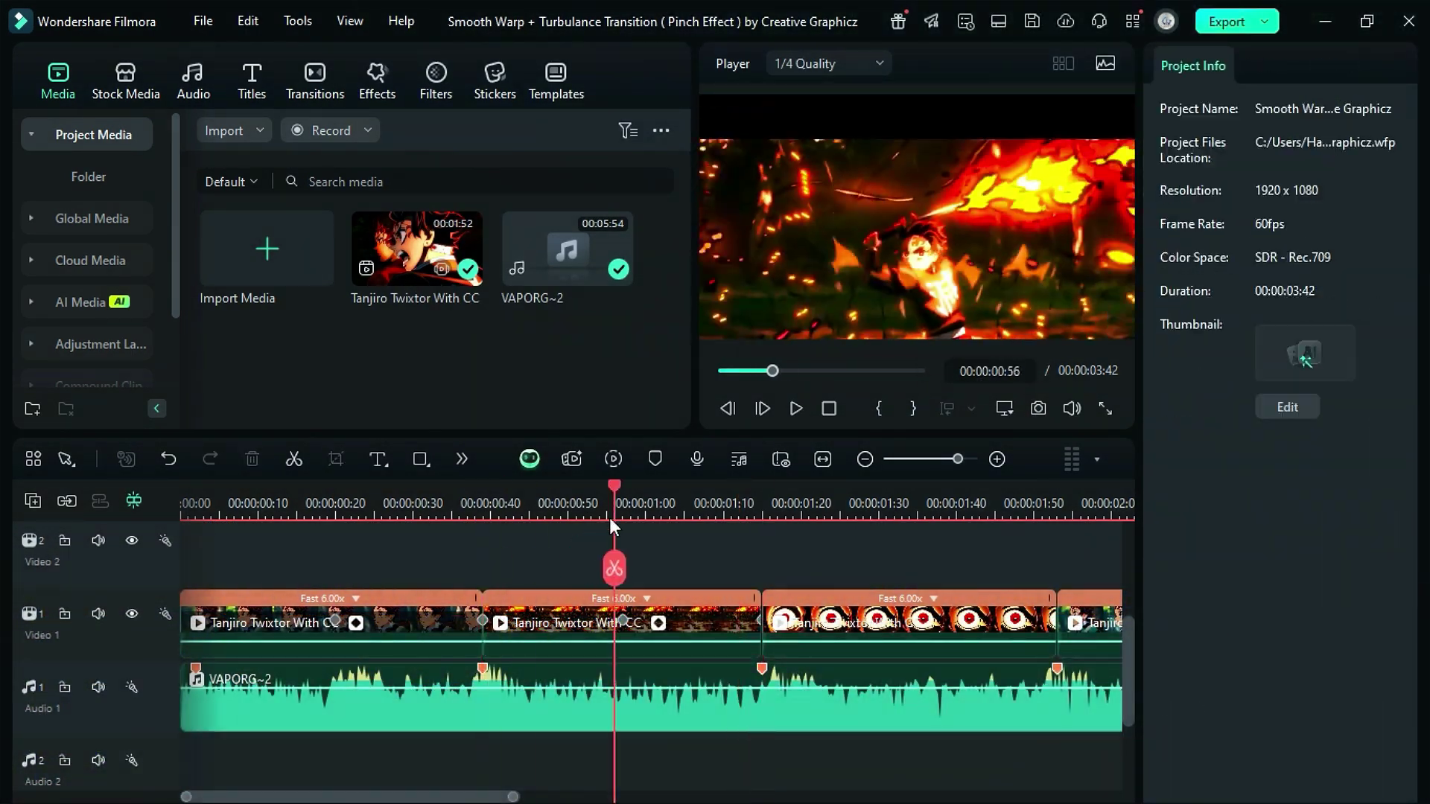
- Play the edit from the beginning to review the keyframed zooms
{"action": "left_click", "coordinate": [614, 618]}
{"action": "left_click", "coordinate": [536, 504]}
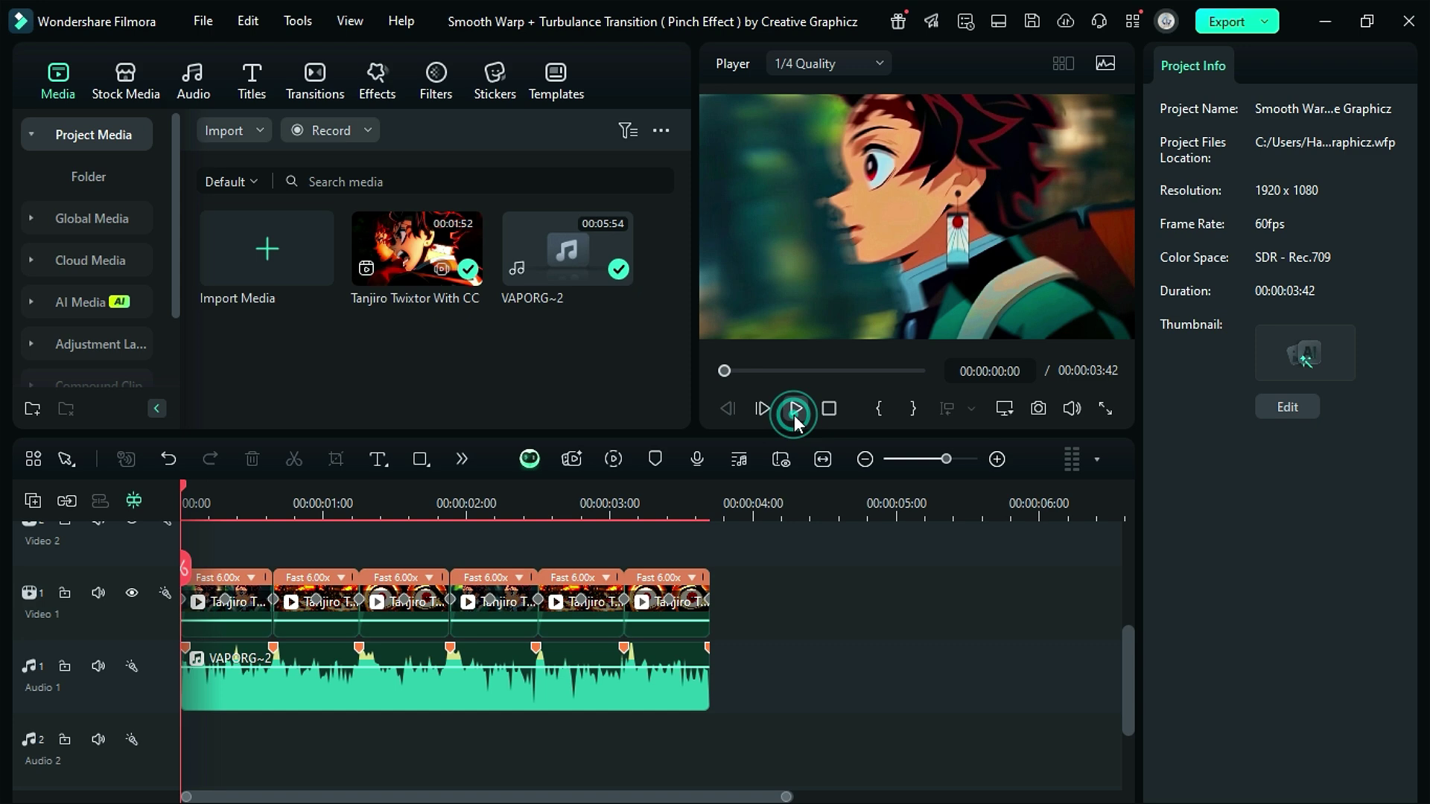
{"action": "left_click", "coordinate": [795, 409]}
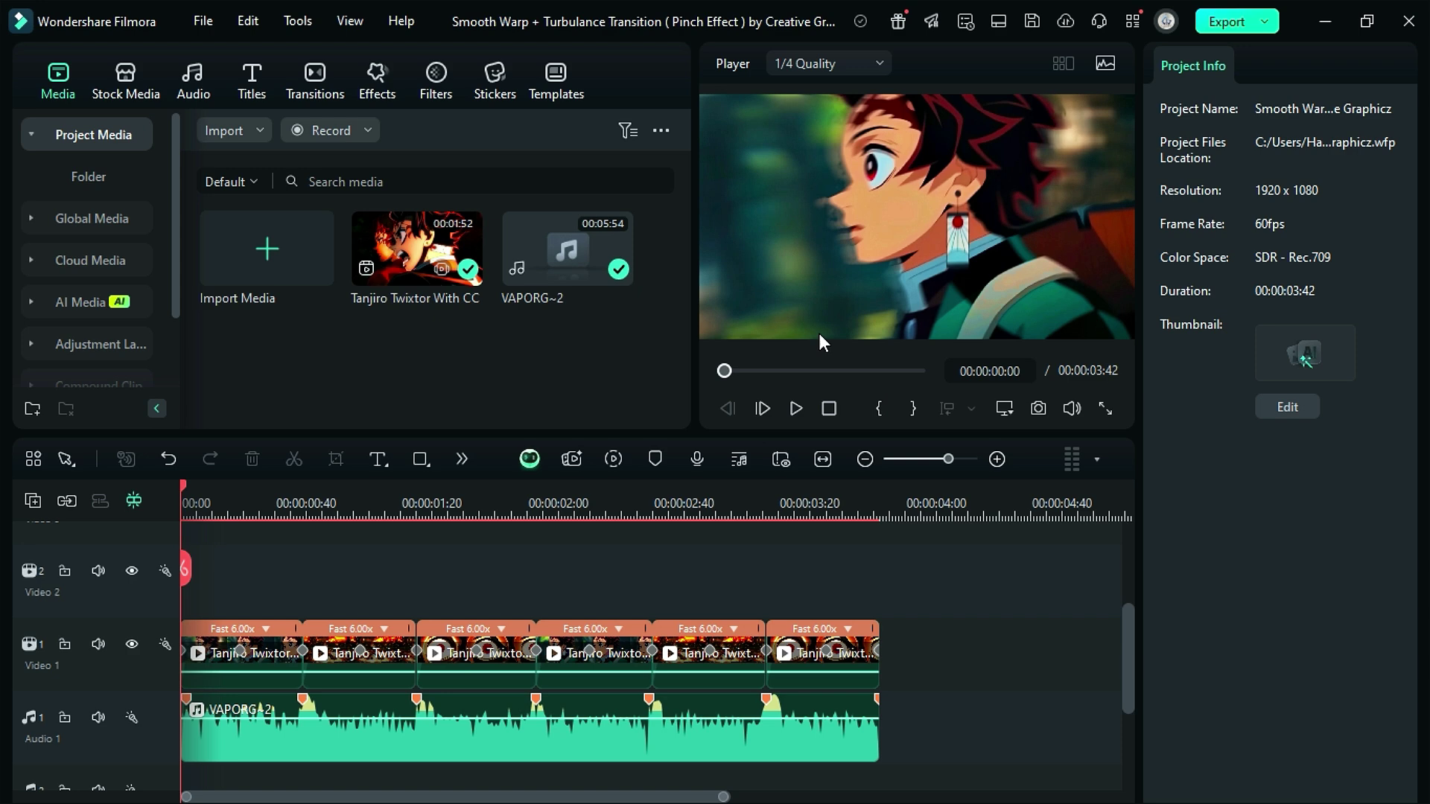
- Search the transitions for "wrap zoom" and place Warp Zoom 6 on the cut between the first and second clips
{"action": "left_click", "coordinate": [317, 83]}
{"action": "left_click", "coordinate": [321, 130]}
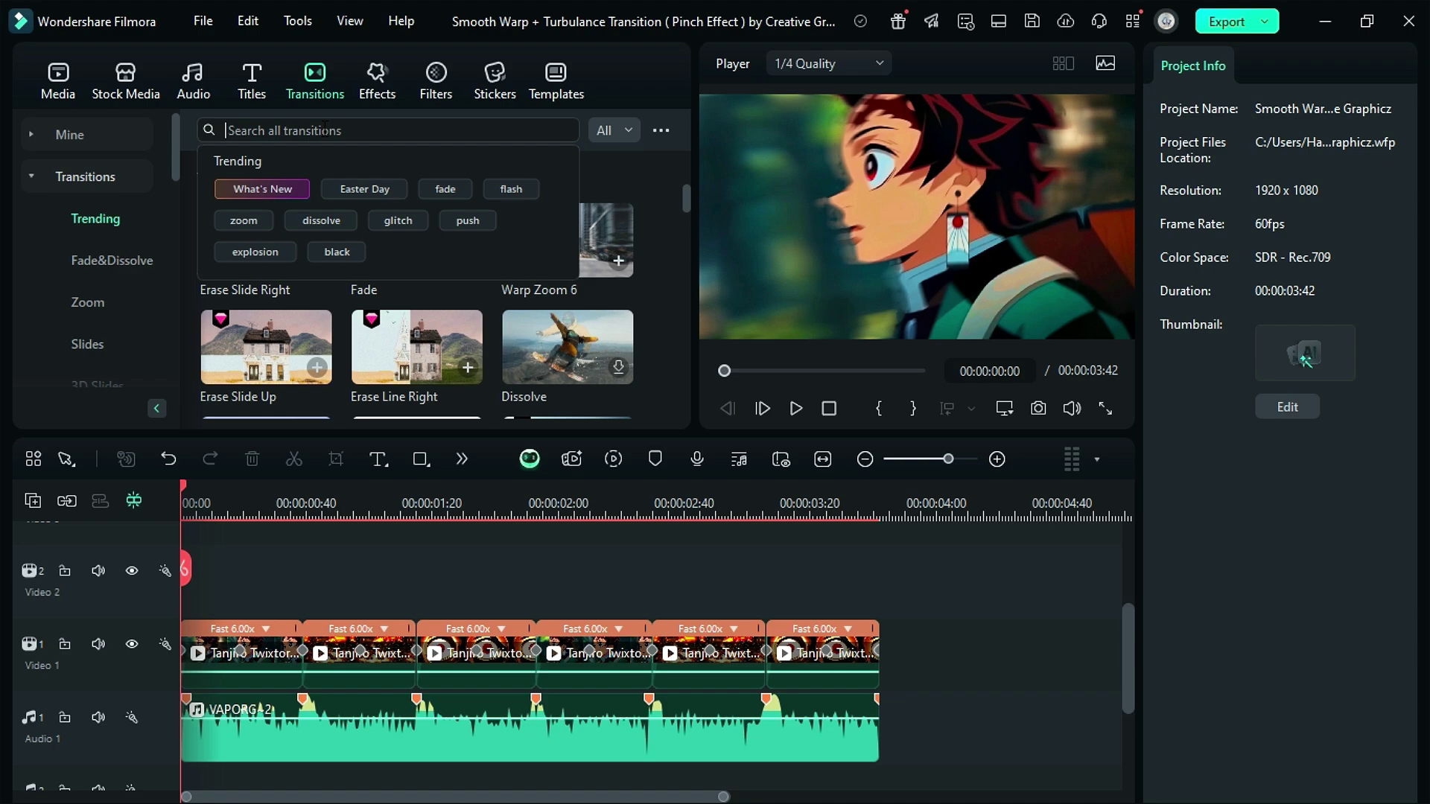
{"action": "type", "text": "wrap zoom"}
{"action": "key", "text": "Return"}
{"action": "scroll", "coordinate": [412, 224], "scroll_direction": "down", "scroll_amount": 5}
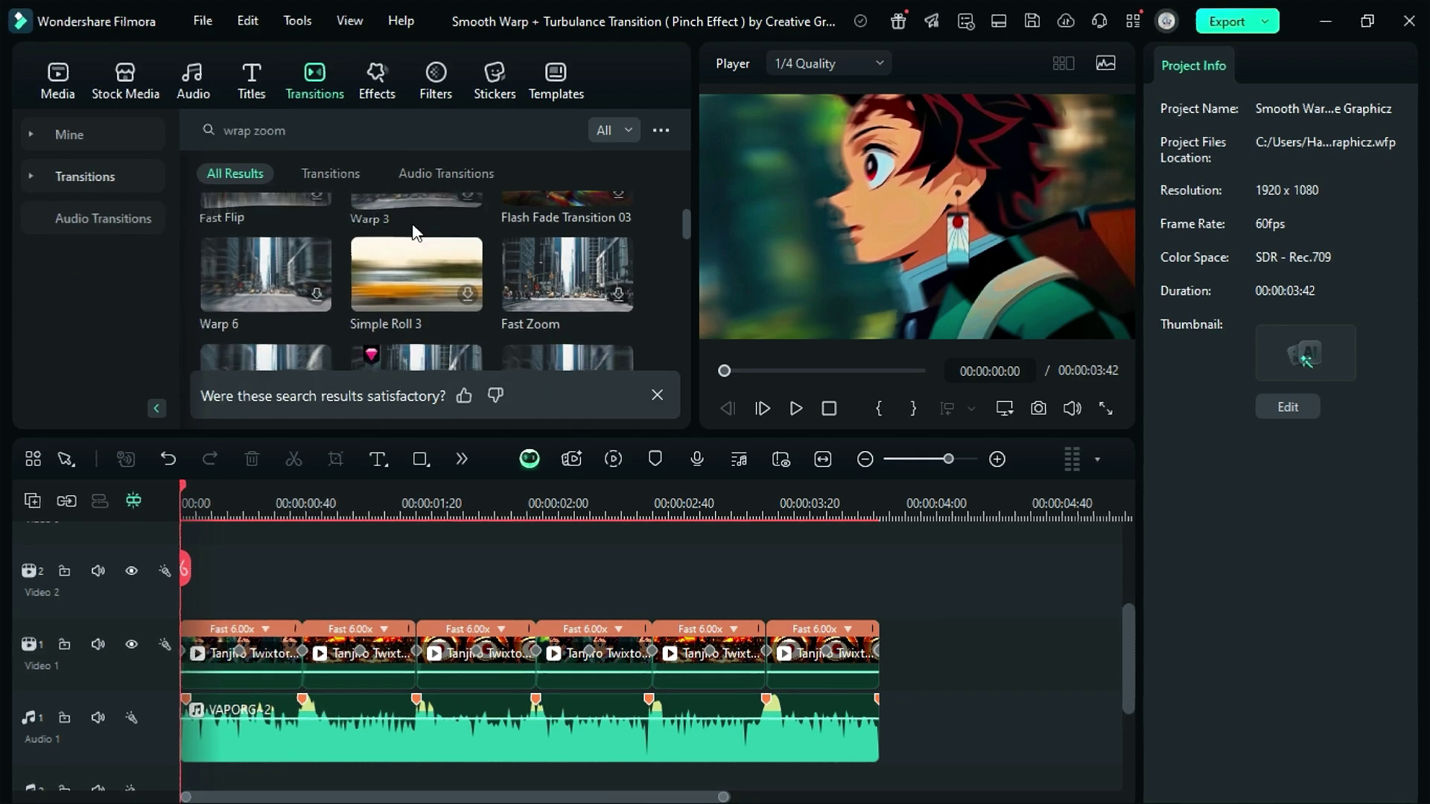
{"action": "scroll", "coordinate": [414, 230], "scroll_direction": "down", "scroll_amount": 3}
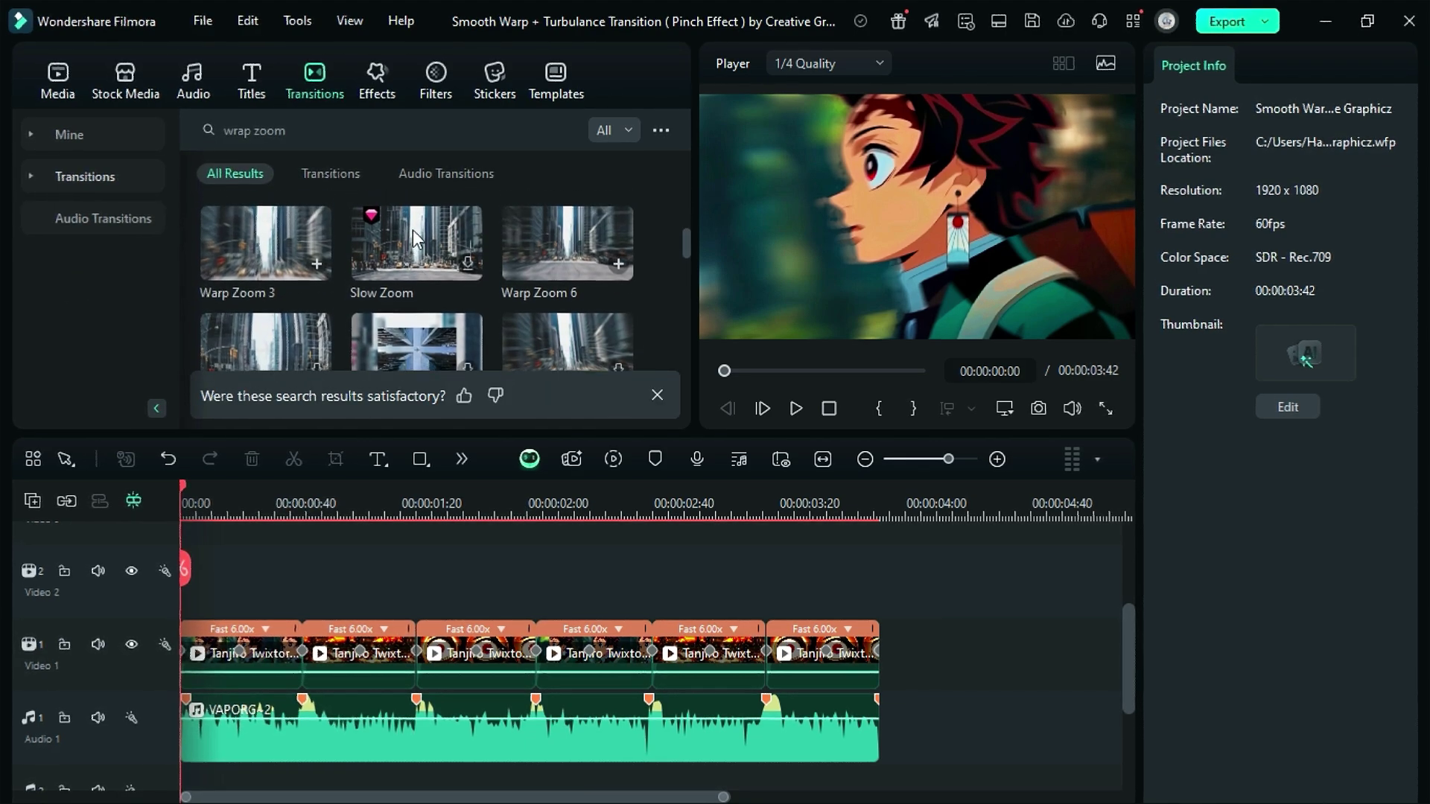
{"action": "scroll", "coordinate": [414, 239], "scroll_direction": "up", "scroll_amount": 1}
{"action": "left_click_drag", "start_coordinate": [566, 256], "coordinate": [344, 651]}
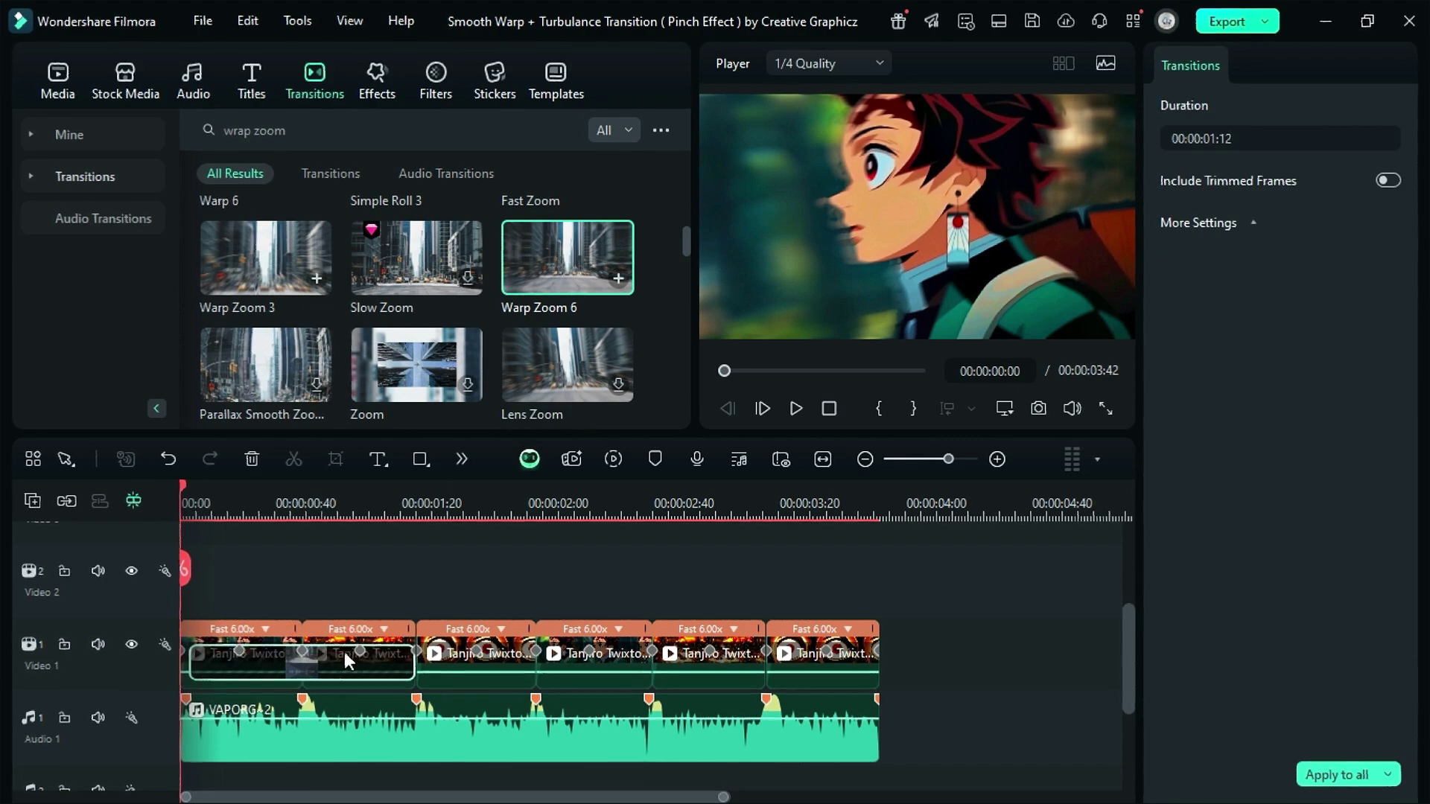
- Set the Warp Zoom 6 transition's duration to 00:00:00:10
{"action": "left_click", "coordinate": [1227, 138]}
{"action": "type", "text": "10"}
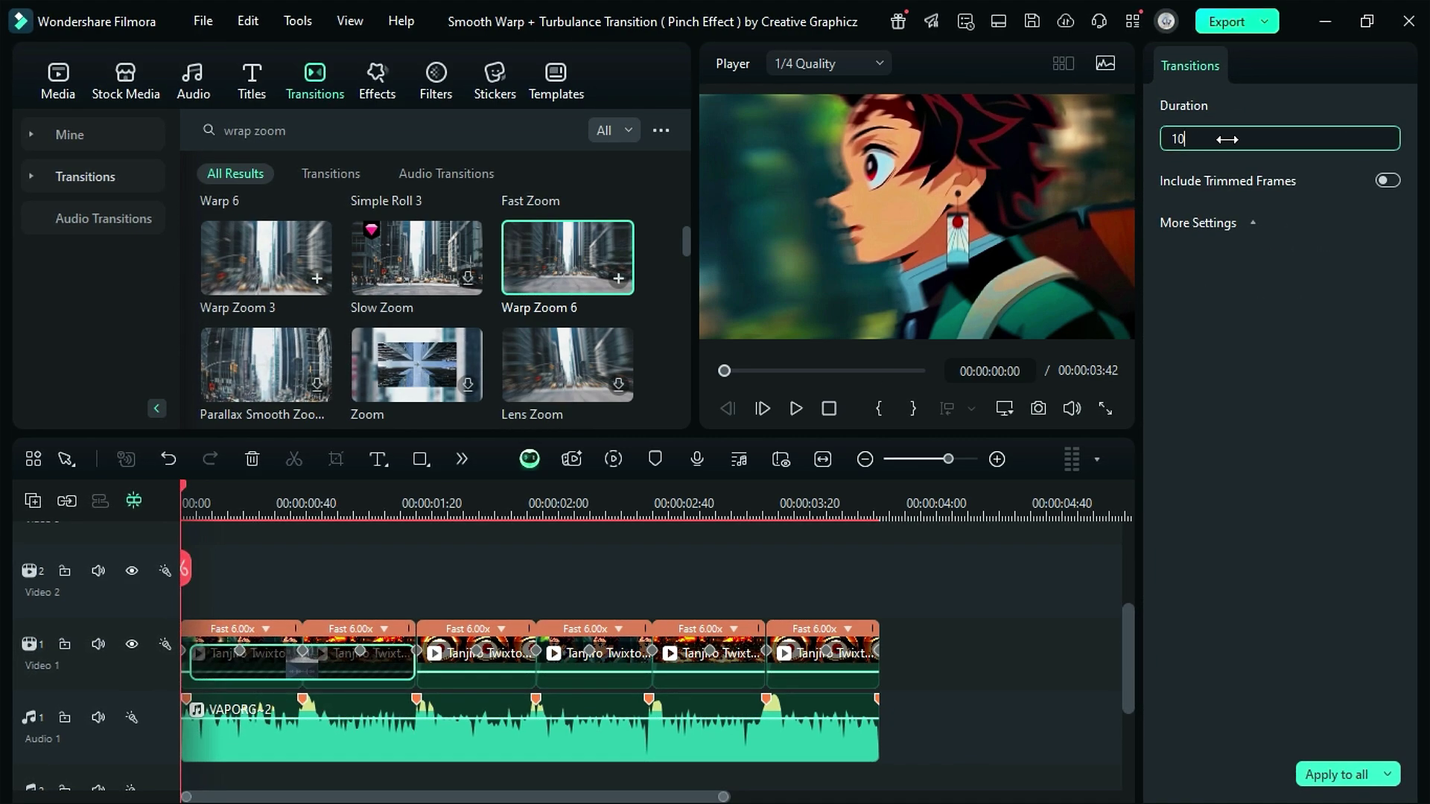
{"action": "key", "text": "Return"}
- Add Warp Zoom 3 at the cut between the second and third clips and set its alignment to Postfix
{"action": "left_click_drag", "start_coordinate": [257, 280], "coordinate": [416, 653]}
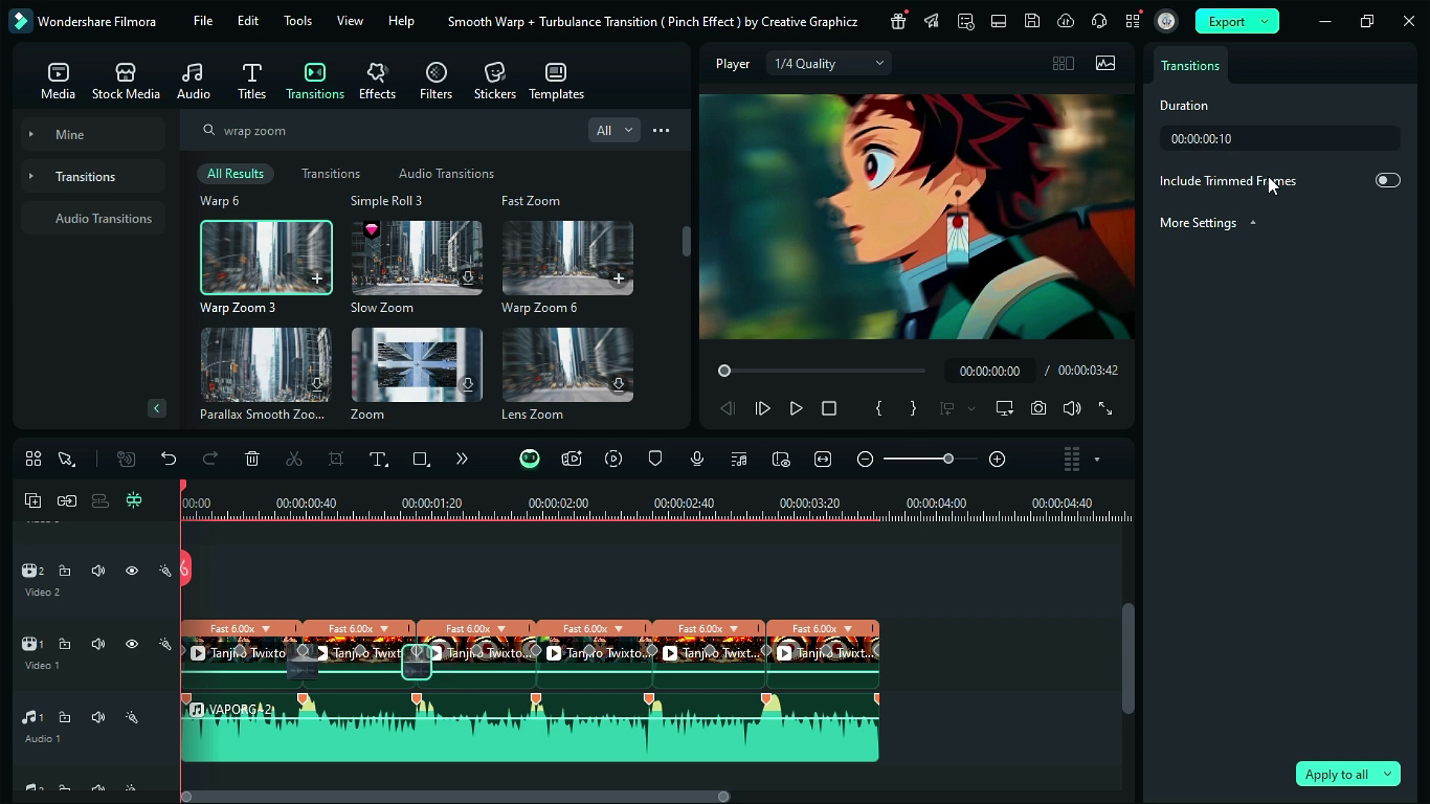
{"action": "left_click", "coordinate": [1249, 221]}
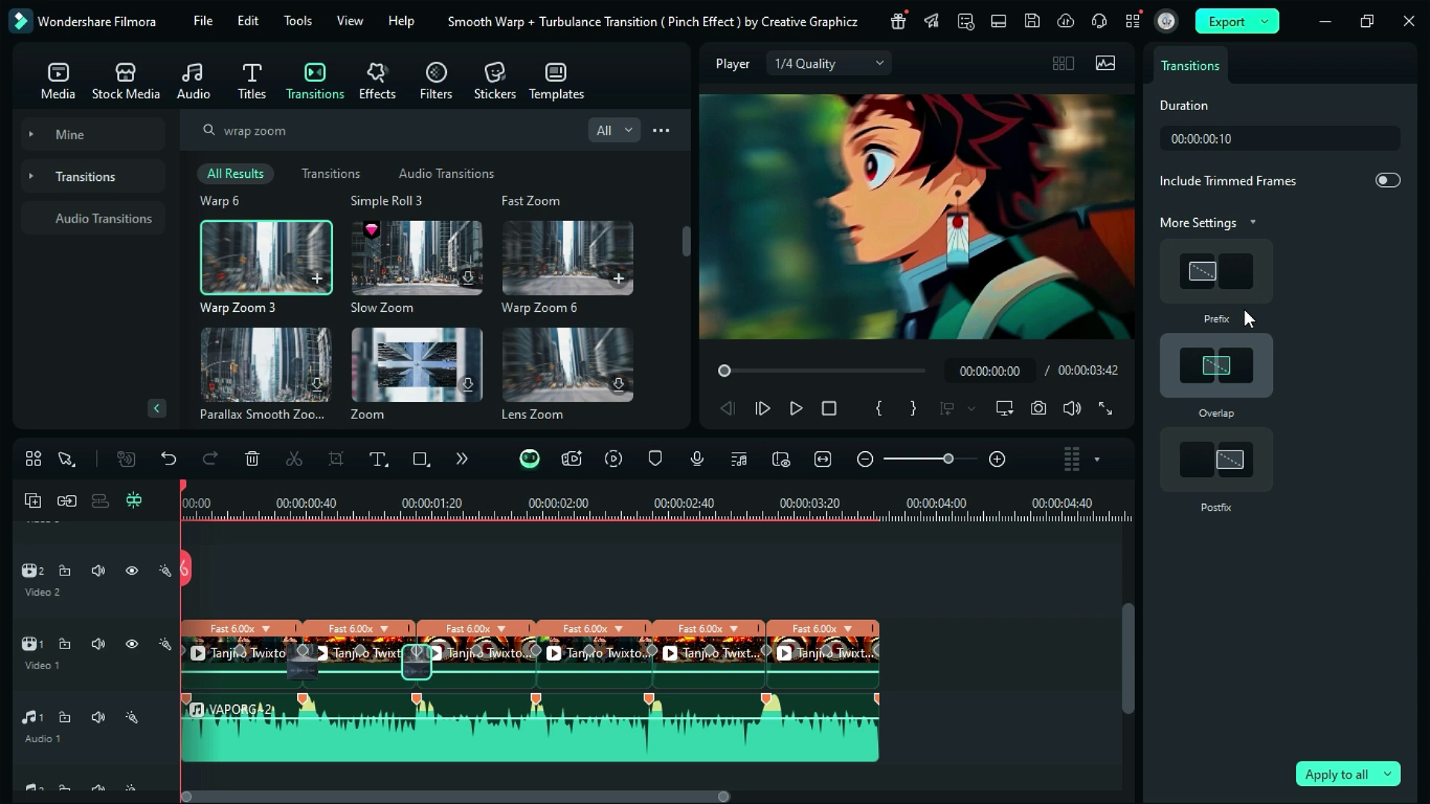
{"action": "left_click", "coordinate": [1225, 460]}
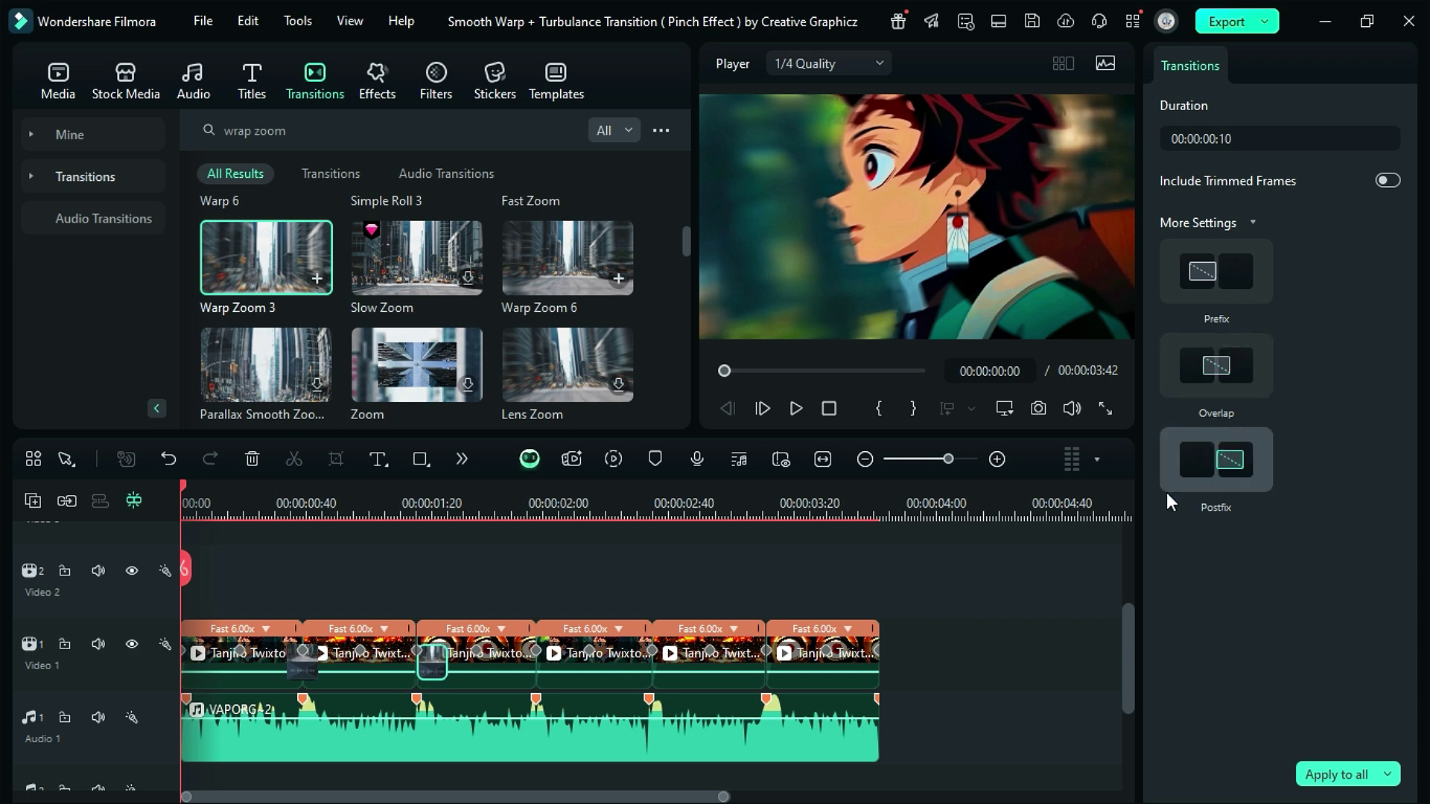
{"action": "left_click", "coordinate": [676, 596]}
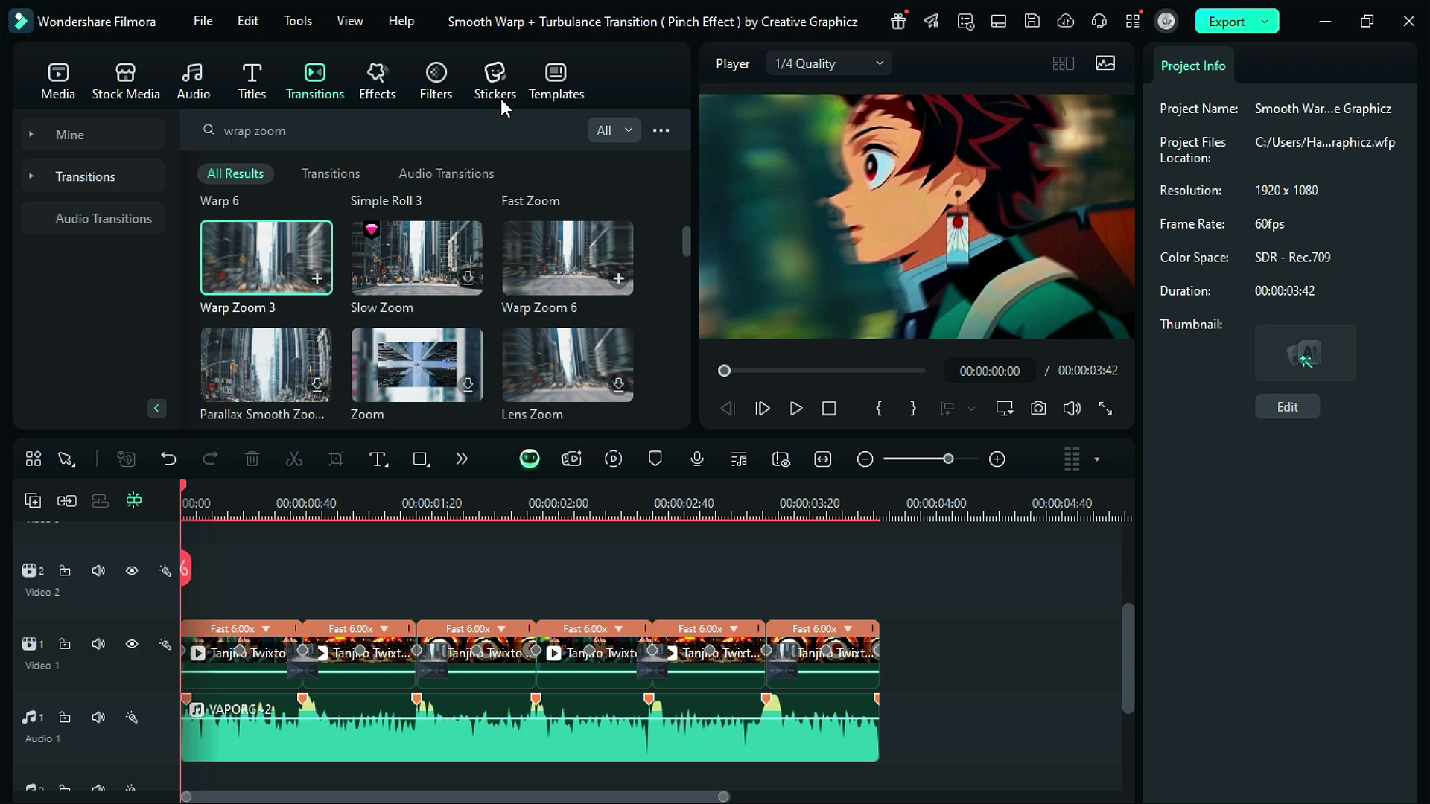
- Add the Narrow distortion effect to Video 2 over the first cut and trim its start to 00:00:00:25
{"action": "left_click", "coordinate": [384, 64]}
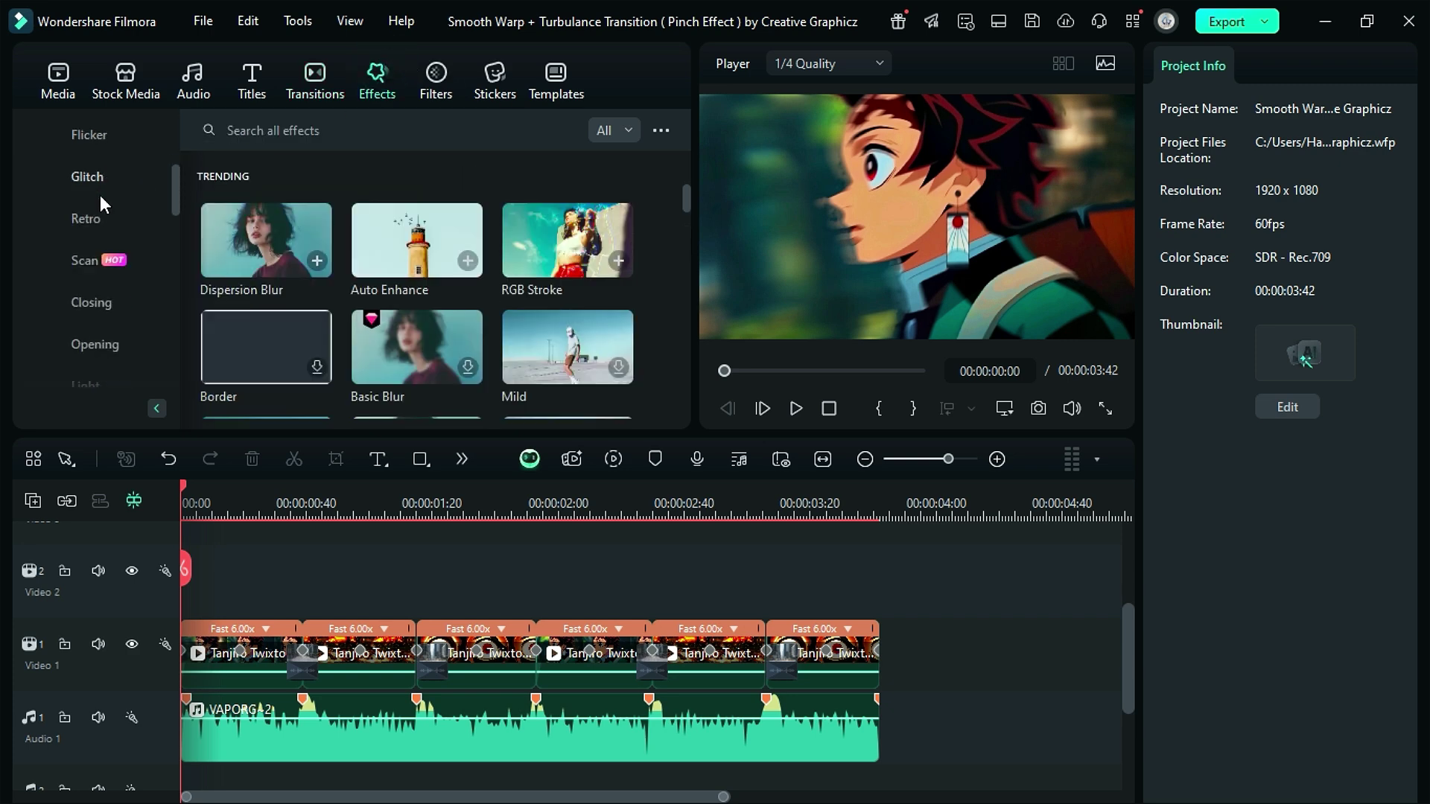
{"action": "scroll", "coordinate": [92, 292], "scroll_direction": "down", "scroll_amount": 10}
{"action": "left_click", "coordinate": [128, 342]}
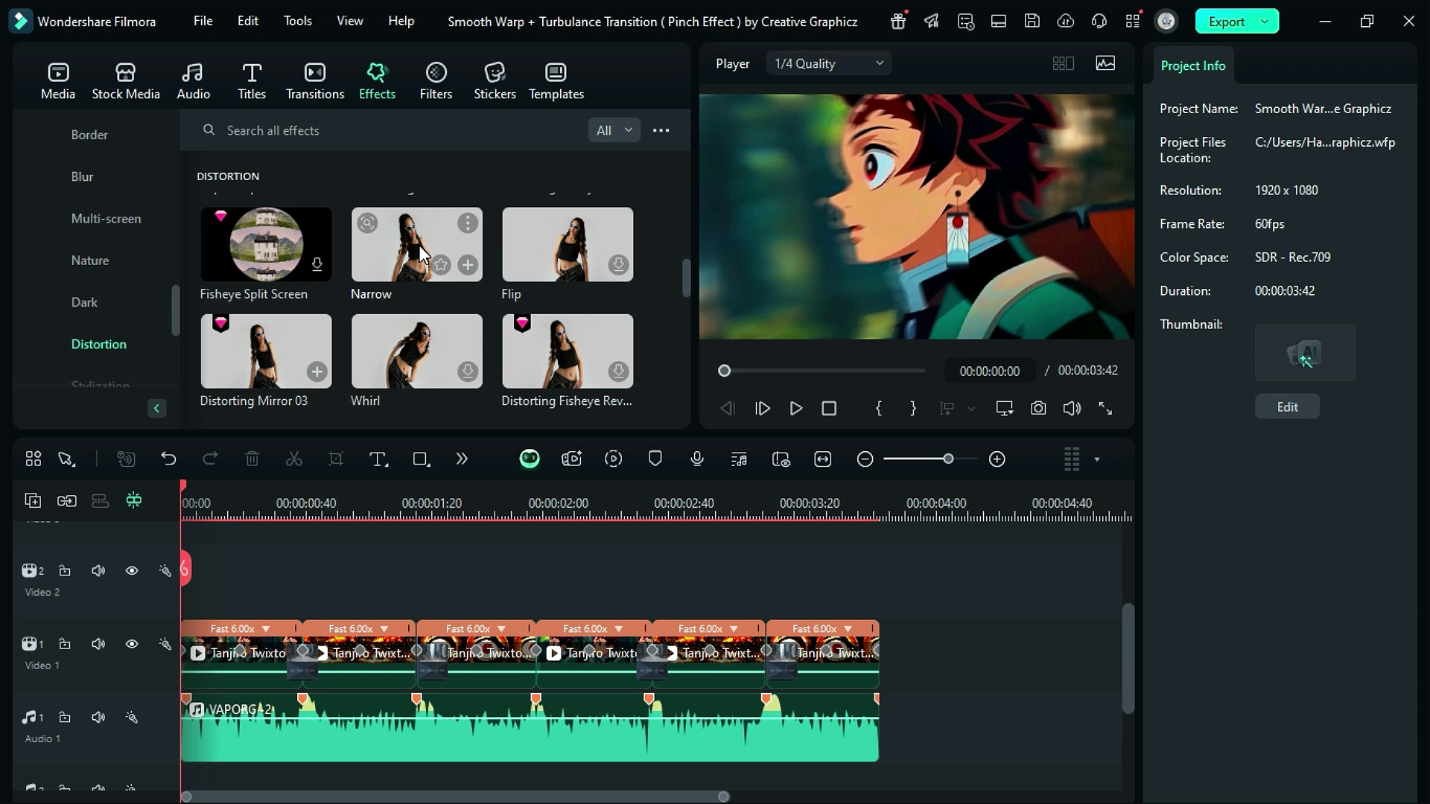
{"action": "left_click_drag", "start_coordinate": [440, 235], "coordinate": [187, 588]}
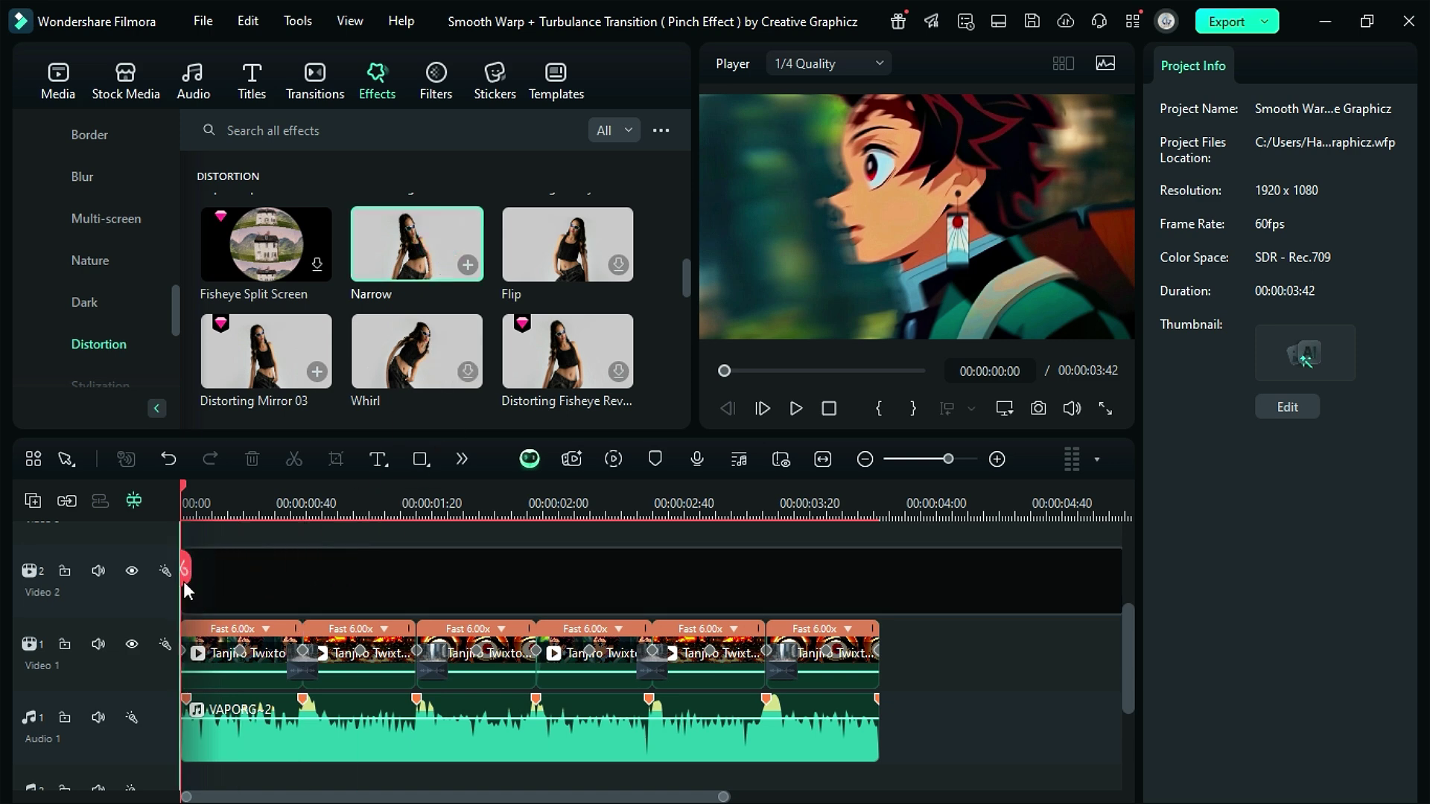
{"action": "key", "text": "space"}
{"action": "key", "text": "ctrl+equal"}
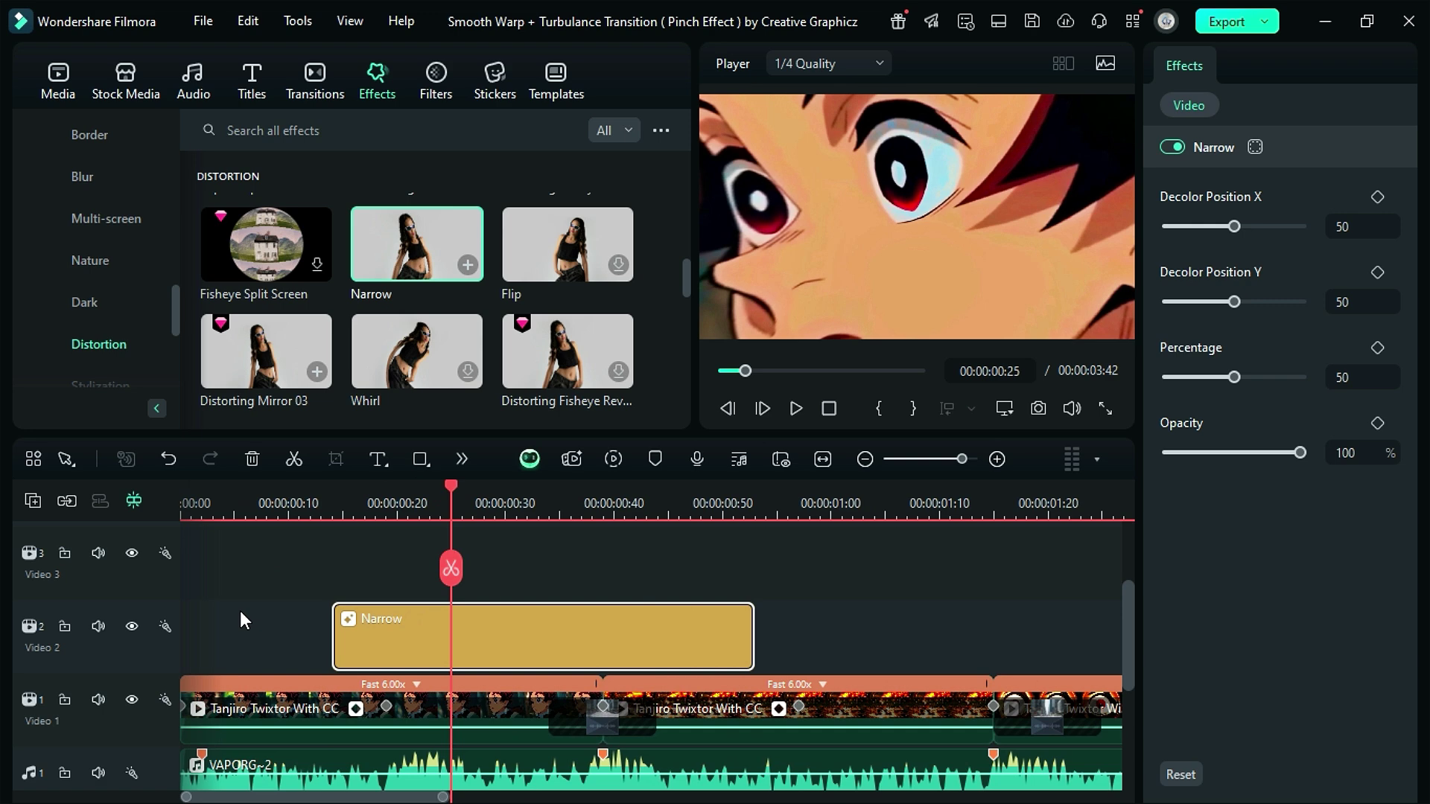
{"action": "left_click_drag", "start_coordinate": [332, 629], "coordinate": [450, 646]}
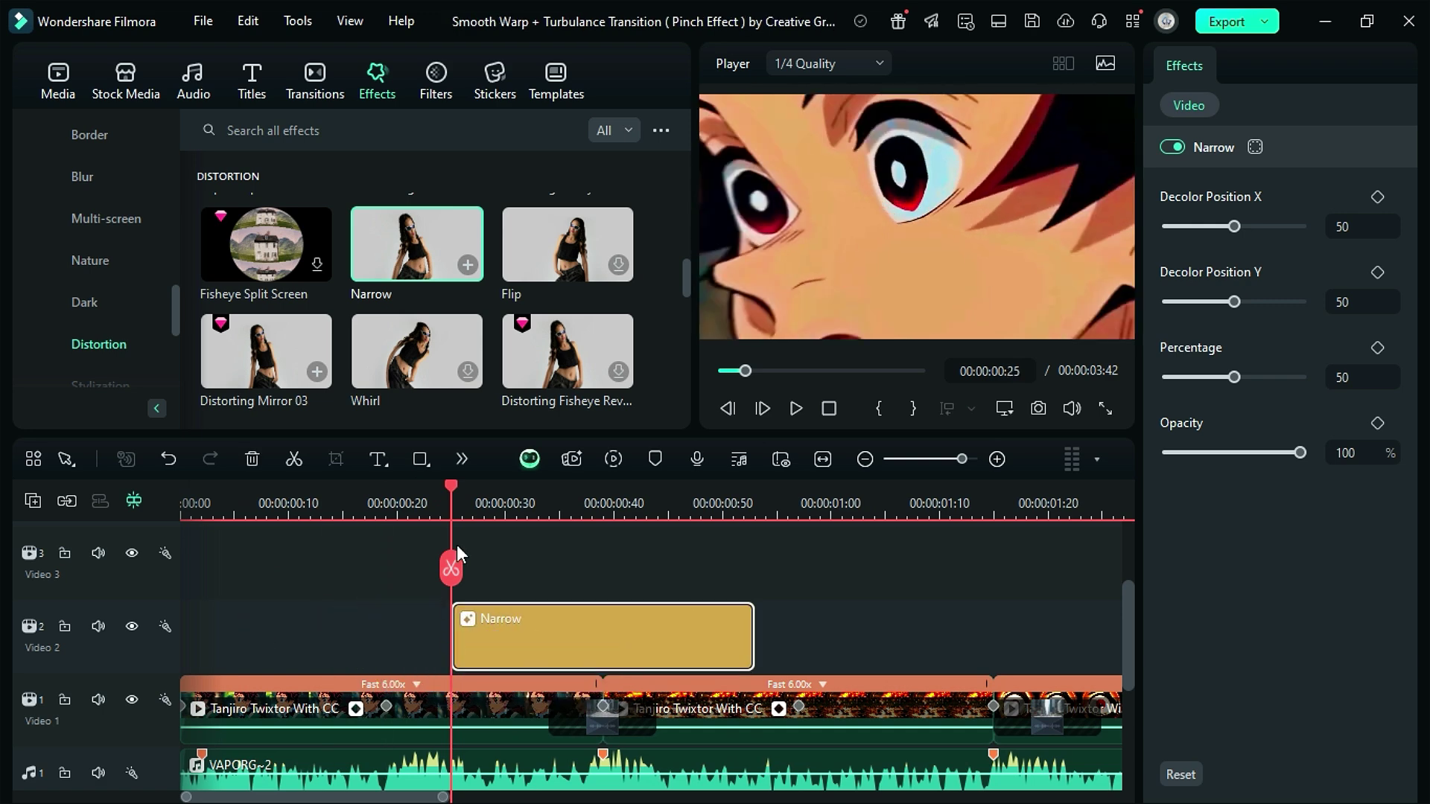
- Keyframe the Narrow effect's Percentage at 0 at its start, 50 at 00:00:00:39 and 0 at 00:00:00:53
{"action": "left_click", "coordinate": [1377, 347]}
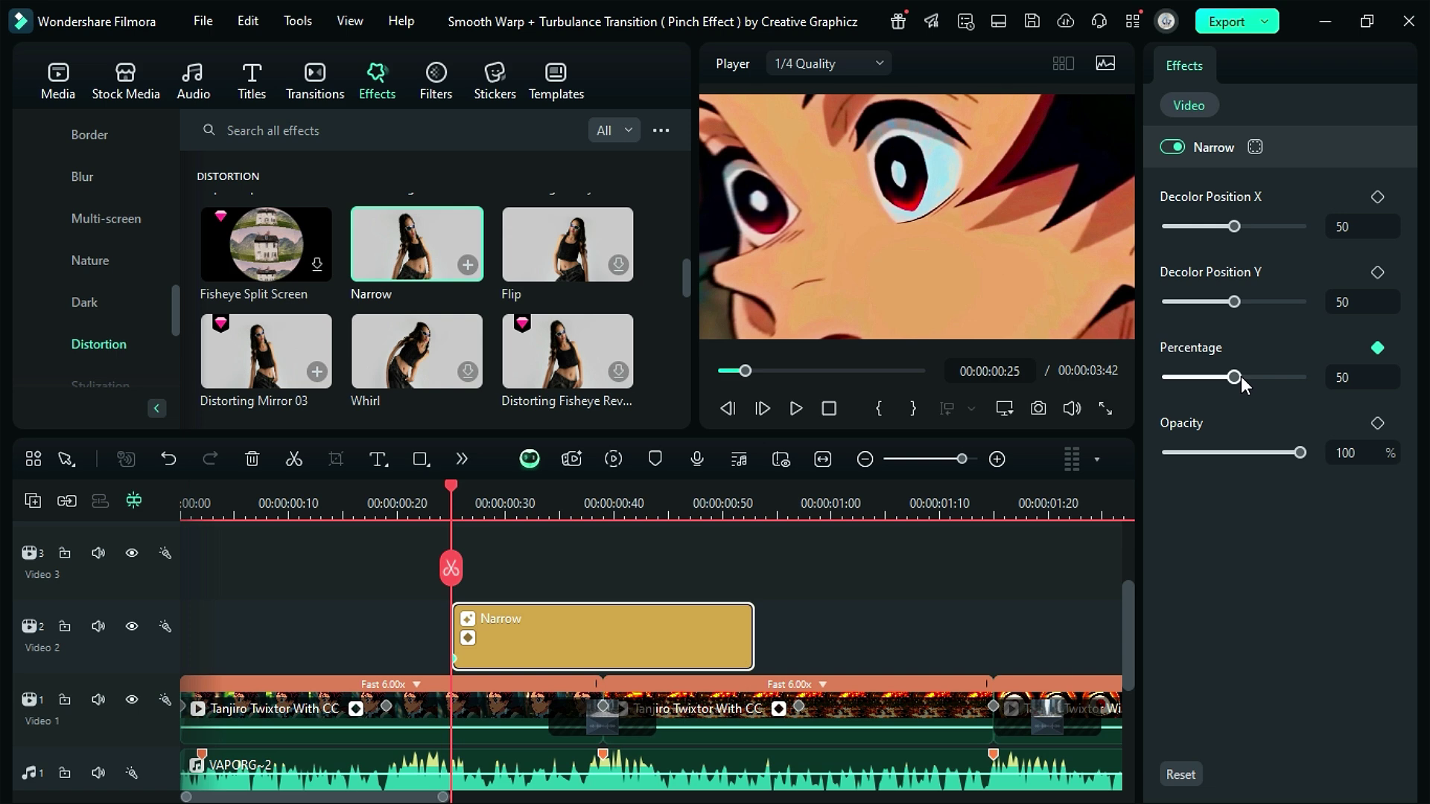
{"action": "mouse_move", "coordinate": [1236, 373]}
{"action": "left_mouse_down"}
{"action": "mouse_move", "coordinate": [1107, 381]}
{"action": "mouse_move", "coordinate": [1231, 378]}
{"action": "left_mouse_up"}
{"action": "left_click", "coordinate": [599, 513]}
{"action": "left_click", "coordinate": [1166, 377]}
{"action": "left_click", "coordinate": [1343, 377]}
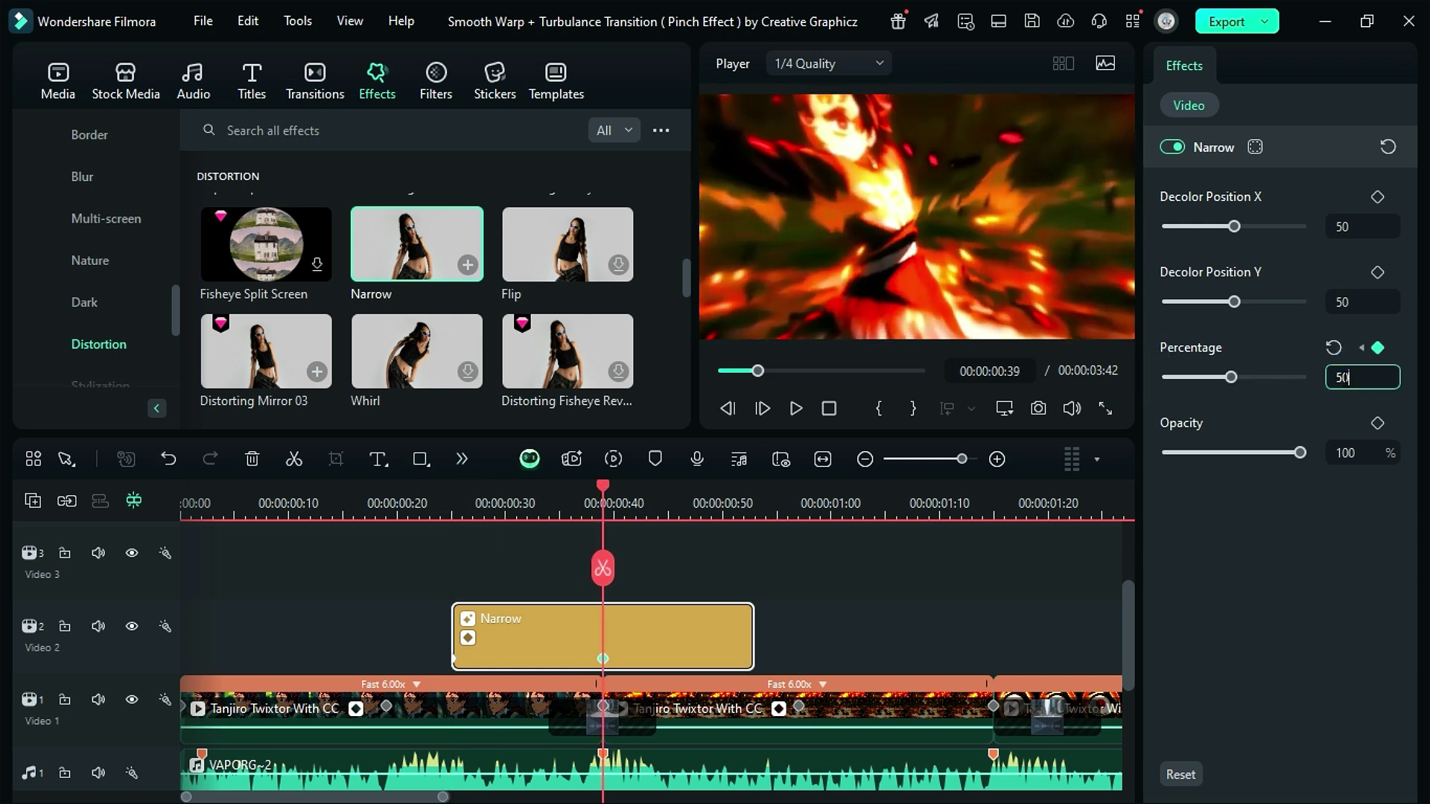
{"action": "type", "text": "50"}
{"action": "left_click_drag", "start_coordinate": [589, 538], "coordinate": [752, 534]}
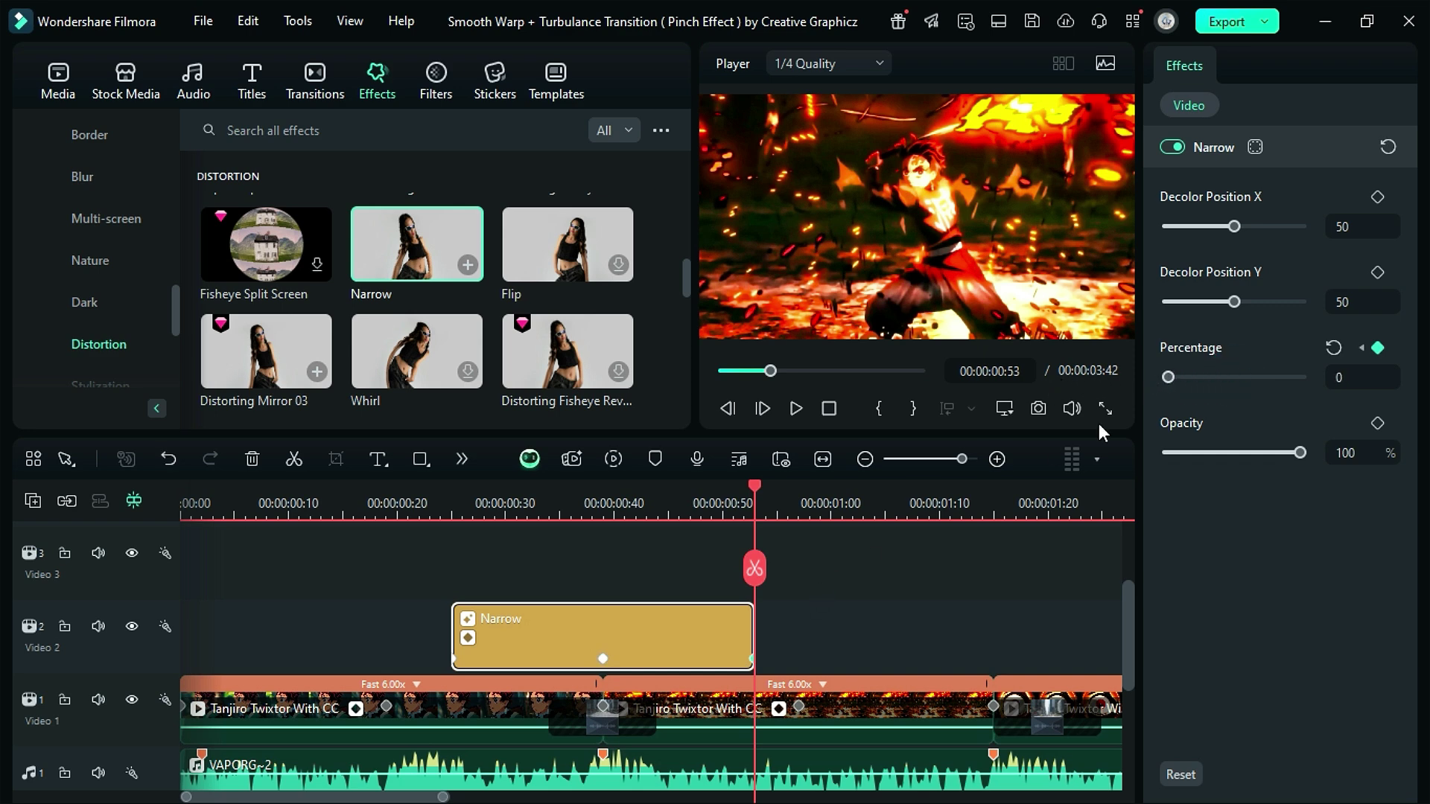
- Duplicate the keyframed Narrow effect and centre the copy on the cut between the fourth and fifth clips
{"action": "scroll", "coordinate": [811, 632], "scroll_direction": "down", "scroll_amount": 4}
{"action": "key", "text": "ctrl+c"}
{"action": "key", "text": "ctrl+v"}
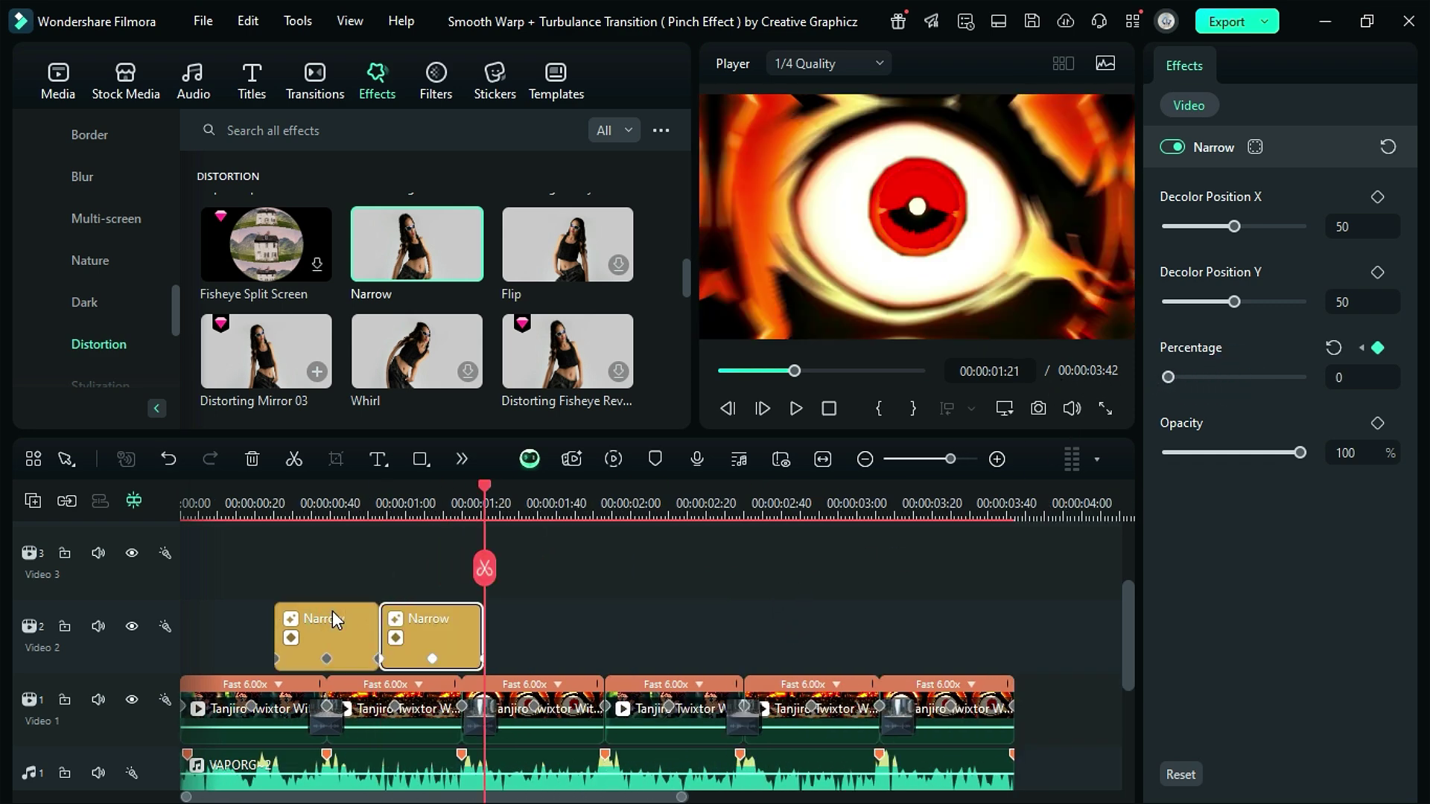
{"action": "left_click_drag", "start_coordinate": [417, 631], "coordinate": [746, 636]}
{"action": "scroll", "coordinate": [747, 641], "scroll_direction": "up", "scroll_amount": 4}
{"action": "scroll", "coordinate": [922, 659], "scroll_direction": "right", "scroll_amount": 5}
{"action": "left_click_drag", "start_coordinate": [915, 656], "coordinate": [879, 656]}
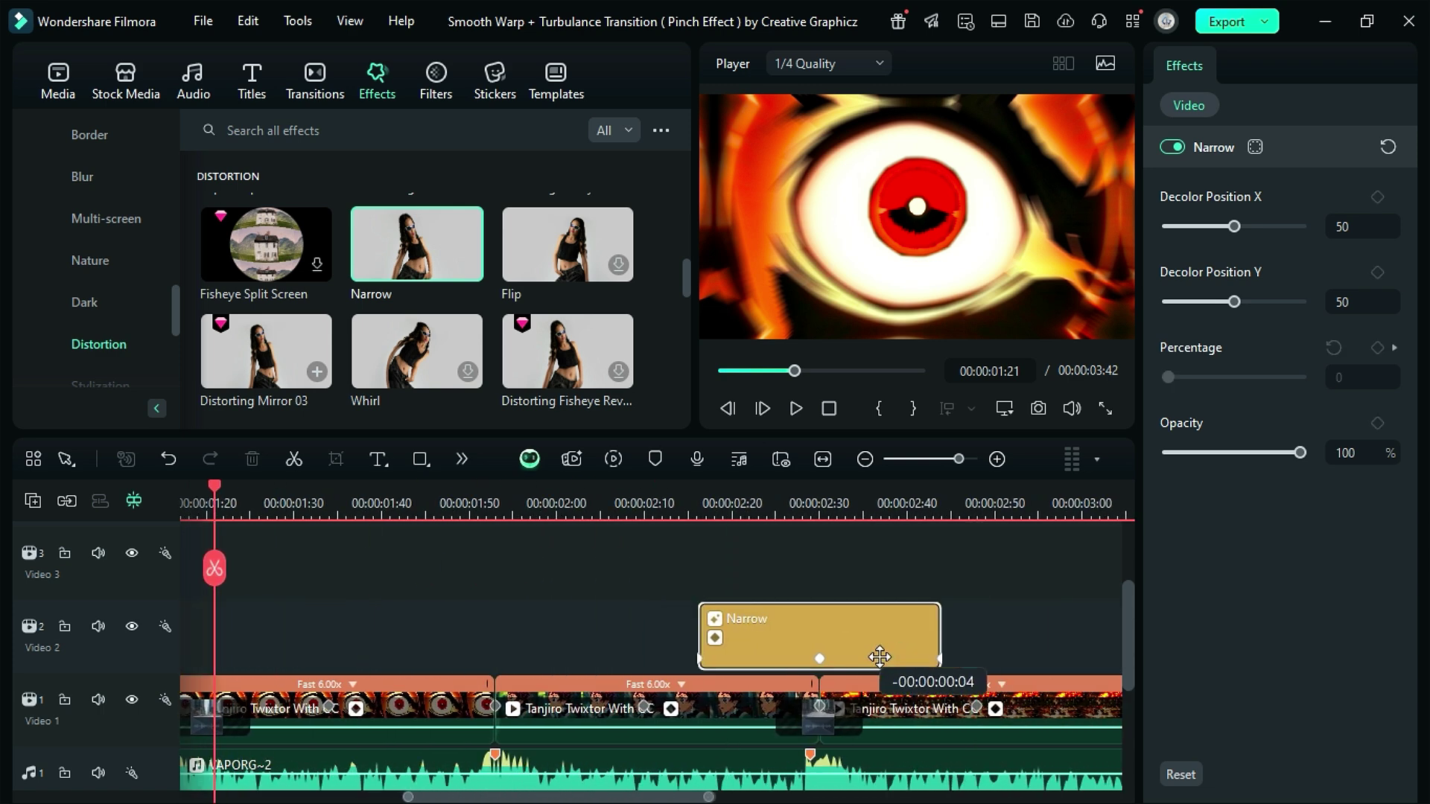
{"action": "left_click", "coordinate": [849, 574]}
- Add the Distorting Mirror 03 effect to Video 3, split it at the start of the third clip and delete the remainder
{"action": "scroll", "coordinate": [849, 574], "scroll_direction": "down", "scroll_amount": 4}
{"action": "scroll", "coordinate": [439, 299], "scroll_direction": "down", "scroll_amount": 1}
{"action": "left_click_drag", "start_coordinate": [274, 292], "coordinate": [347, 560]}
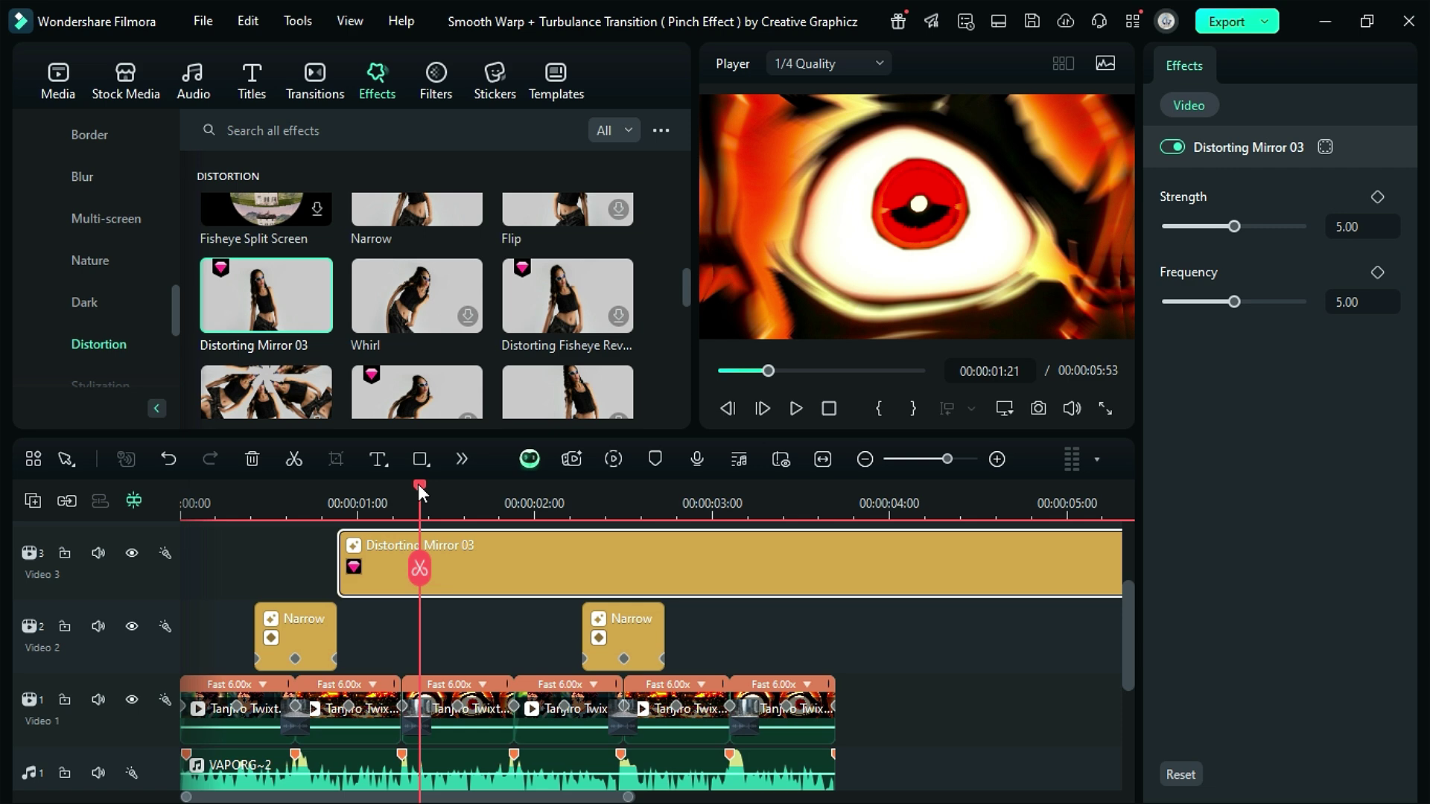
{"action": "left_click_drag", "start_coordinate": [419, 488], "coordinate": [403, 489]}
{"action": "left_click", "coordinate": [403, 566]}
{"action": "left_click", "coordinate": [495, 571]}
{"action": "key", "text": "Delete"}
- Fit Distorting Mirror 03 to start with the second clip at 00:00:00:39 and end at 00:00:01:04
{"action": "scroll", "coordinate": [494, 570], "scroll_direction": "up", "scroll_amount": 2}
{"action": "left_click", "coordinate": [494, 571]}
{"action": "left_click_drag", "start_coordinate": [554, 609], "coordinate": [468, 610]}
{"action": "left_click", "coordinate": [410, 506]}
{"action": "key", "text": "space"}
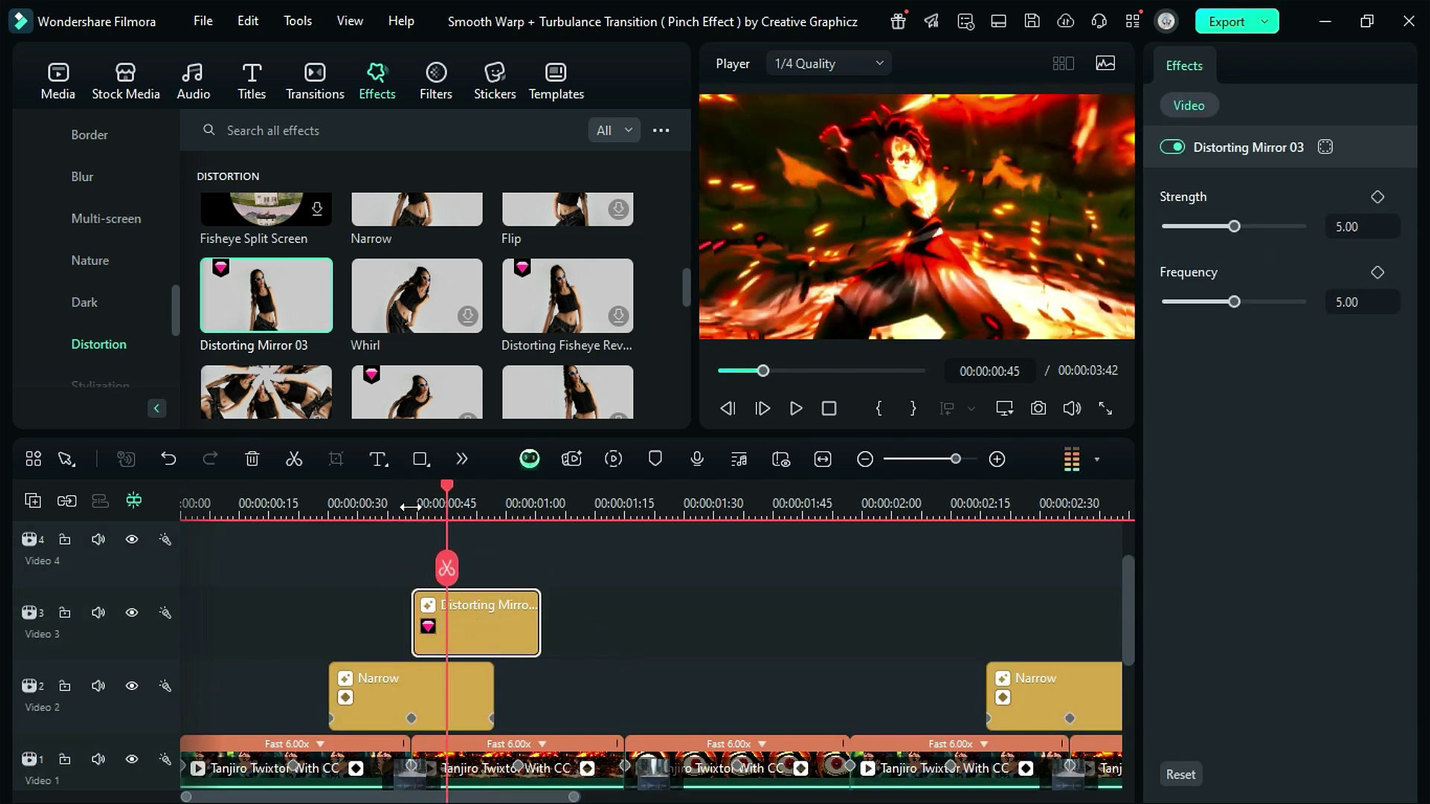
{"action": "key", "text": "space"}
{"action": "left_click_drag", "start_coordinate": [539, 618], "coordinate": [554, 618]}
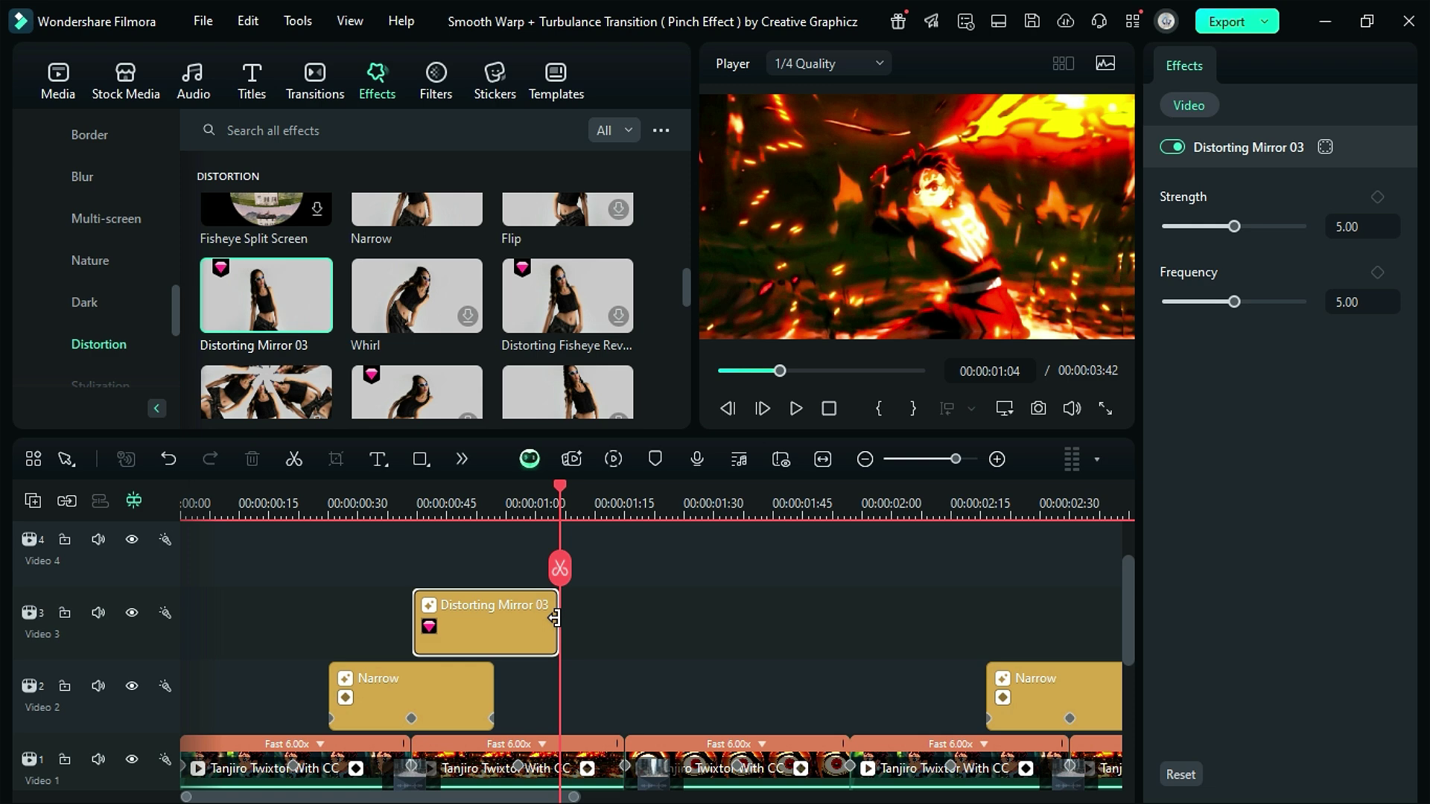
- Keyframe Distorting Mirror 03's Strength at 5.00 at 00:00:00:39 and 0.00 at 00:00:01:04
{"action": "left_click_drag", "start_coordinate": [418, 524], "coordinate": [411, 524]}
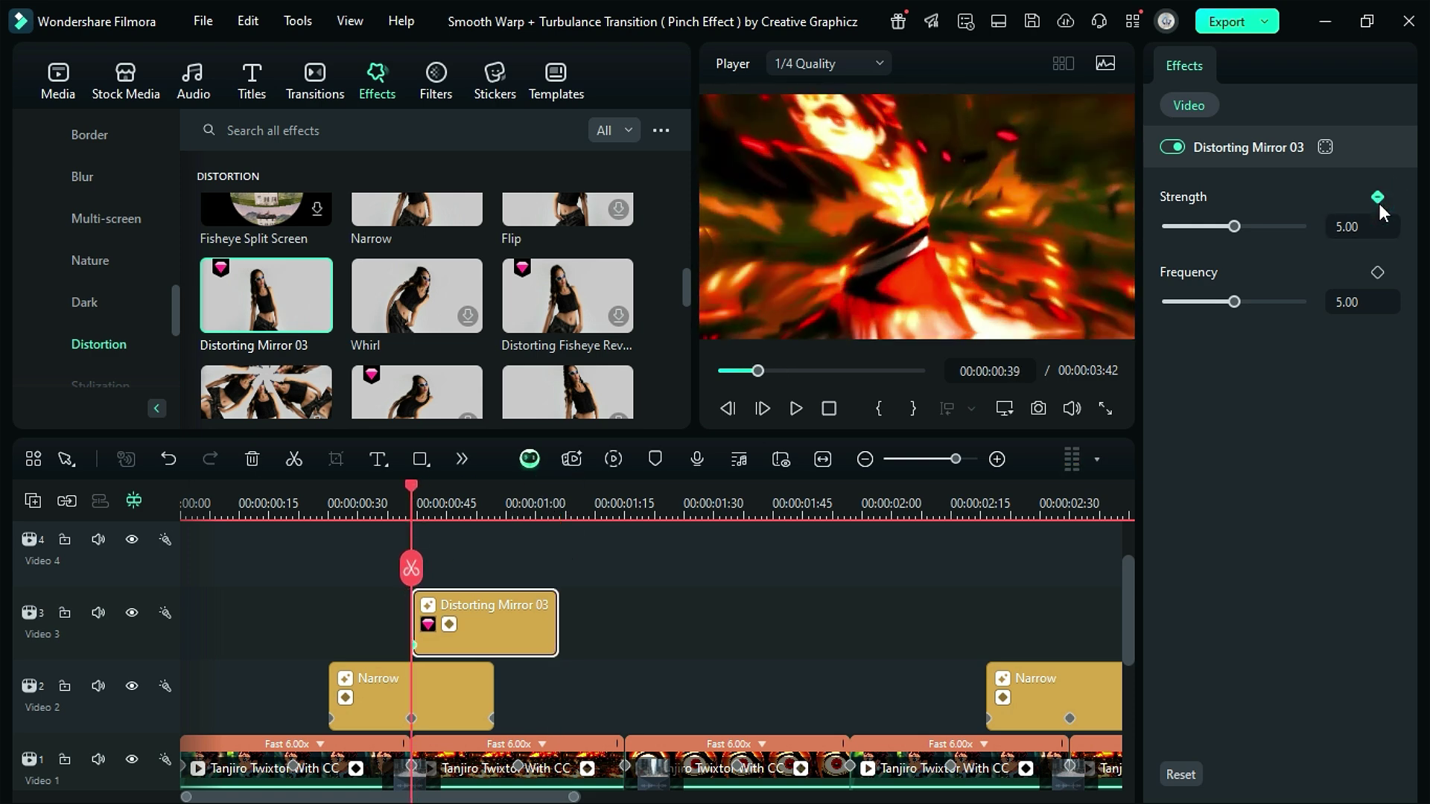
{"action": "left_click_drag", "start_coordinate": [530, 517], "coordinate": [559, 519]}
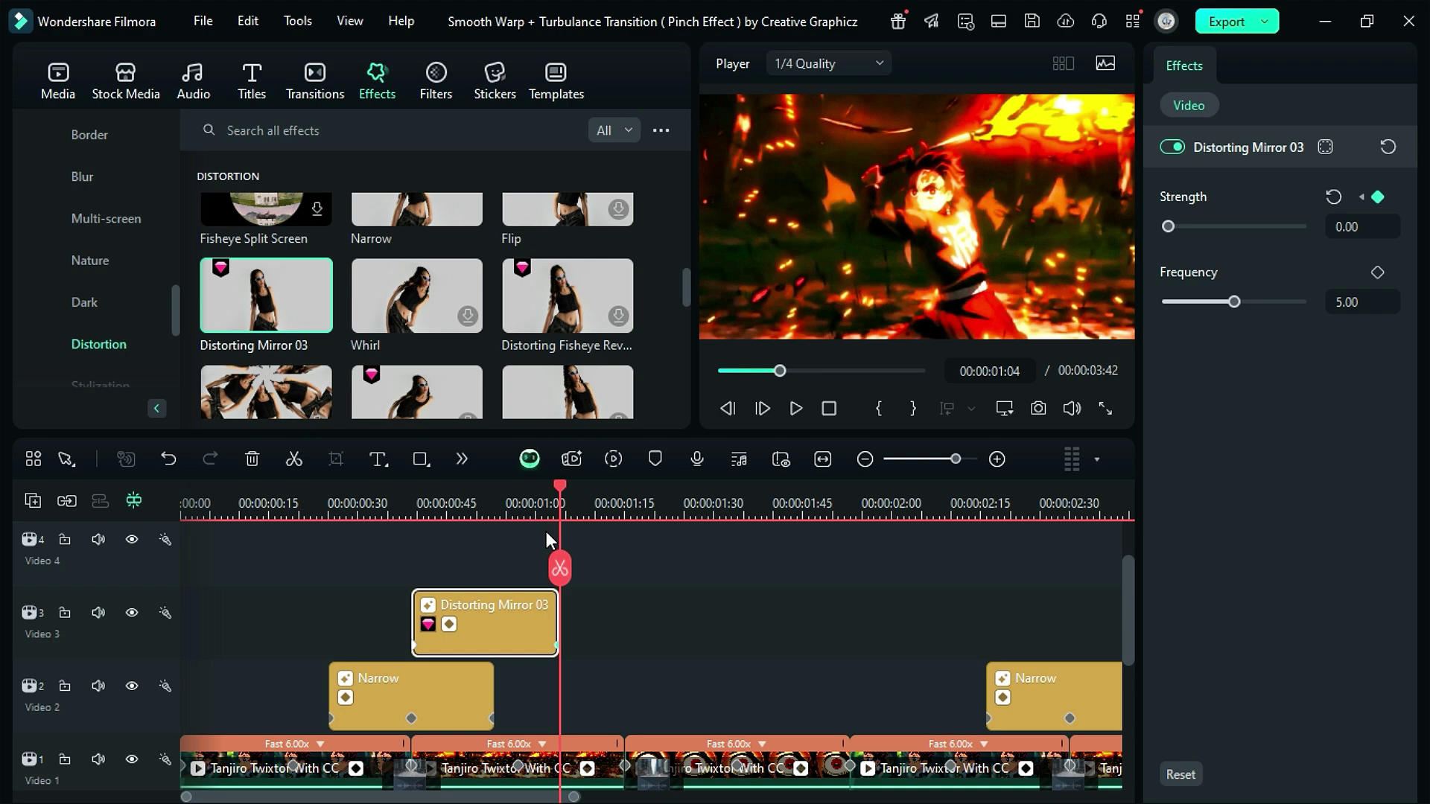
- Paste copies of the keyframed Distorting Mirror 03 on Video 3 at the starts of the third, fourth, fifth and sixth clips
{"action": "scroll", "coordinate": [559, 494], "scroll_direction": "down", "scroll_amount": 1}
{"action": "key", "text": "ctrl+v"}
{"action": "left_click_drag", "start_coordinate": [454, 634], "coordinate": [495, 637]}
{"action": "left_click", "coordinate": [547, 618]}
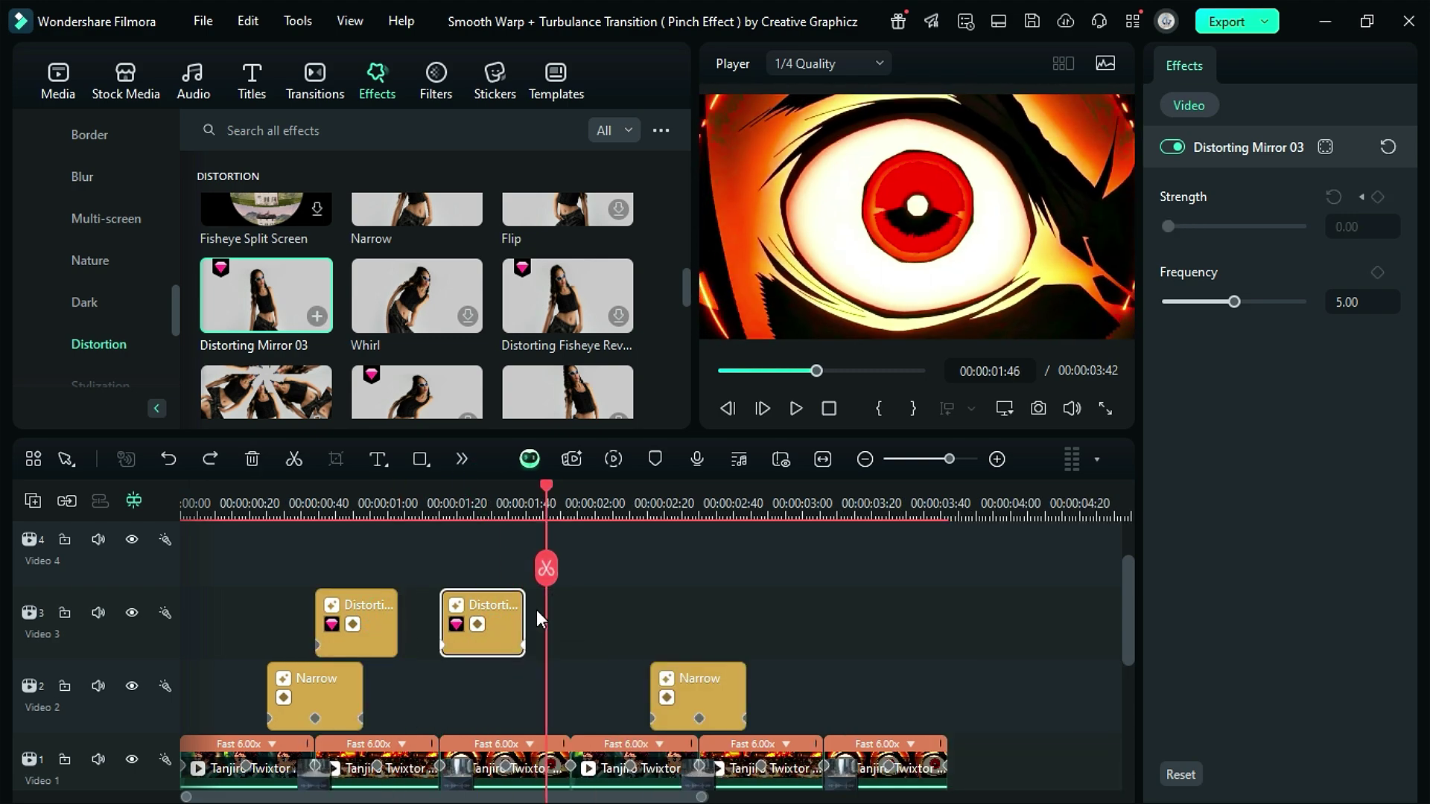
{"action": "key", "text": "ctrl+v"}
{"action": "left_click_drag", "start_coordinate": [581, 626], "coordinate": [605, 625]}
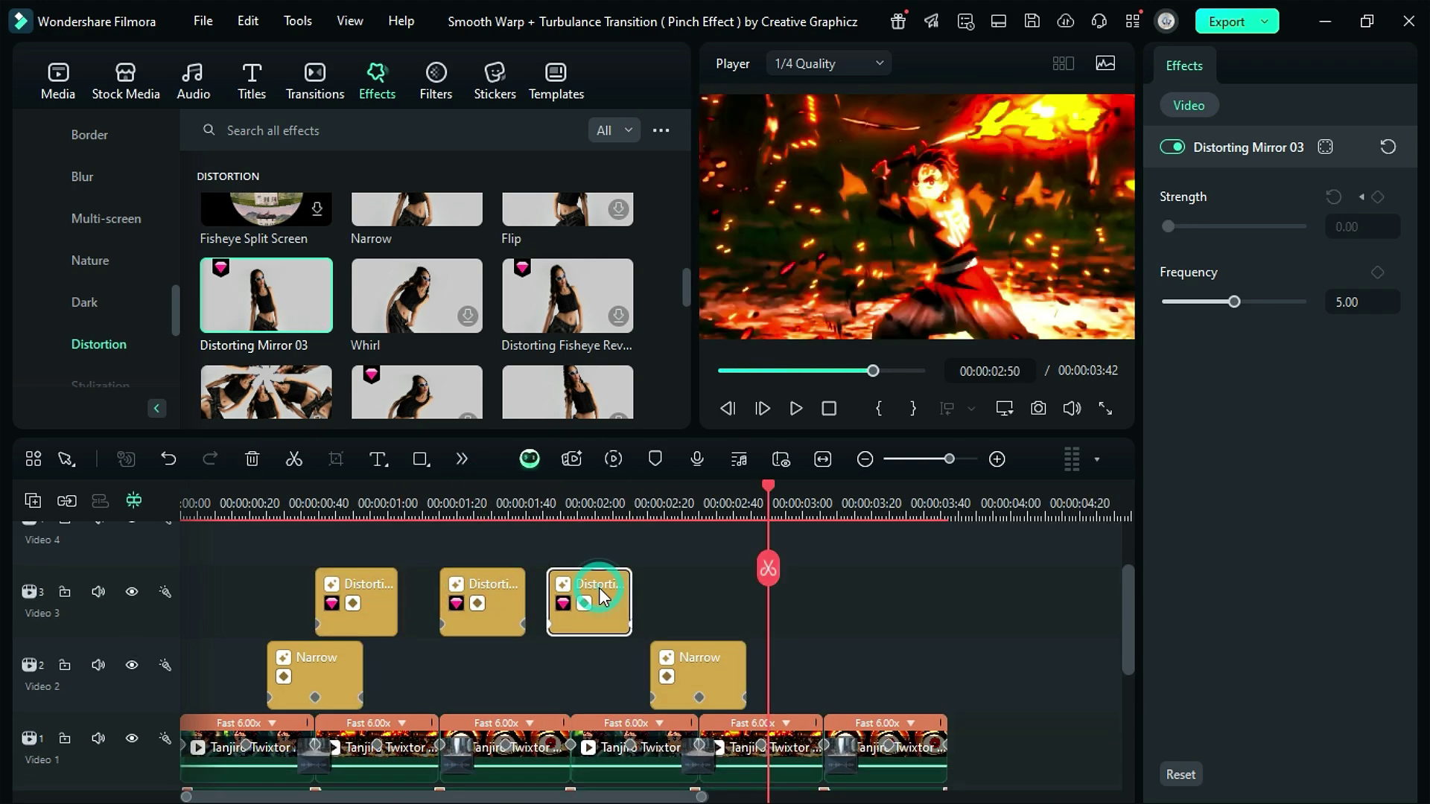
{"action": "left_click_drag", "start_coordinate": [600, 593], "coordinate": [624, 593]}
{"action": "left_click", "coordinate": [699, 494]}
{"action": "key", "text": "ctrl+v"}
{"action": "left_click_drag", "start_coordinate": [782, 491], "coordinate": [825, 505]}
{"action": "key", "text": "ctrl+v"}
- Search the effects for "hue shift", place Hue Shift on Video 4 over the second clip and remove everything after 00:00:01:15
{"action": "left_click_drag", "start_coordinate": [909, 505], "coordinate": [186, 569]}
{"action": "left_click", "coordinate": [297, 131]}
{"action": "type", "text": "hue "}
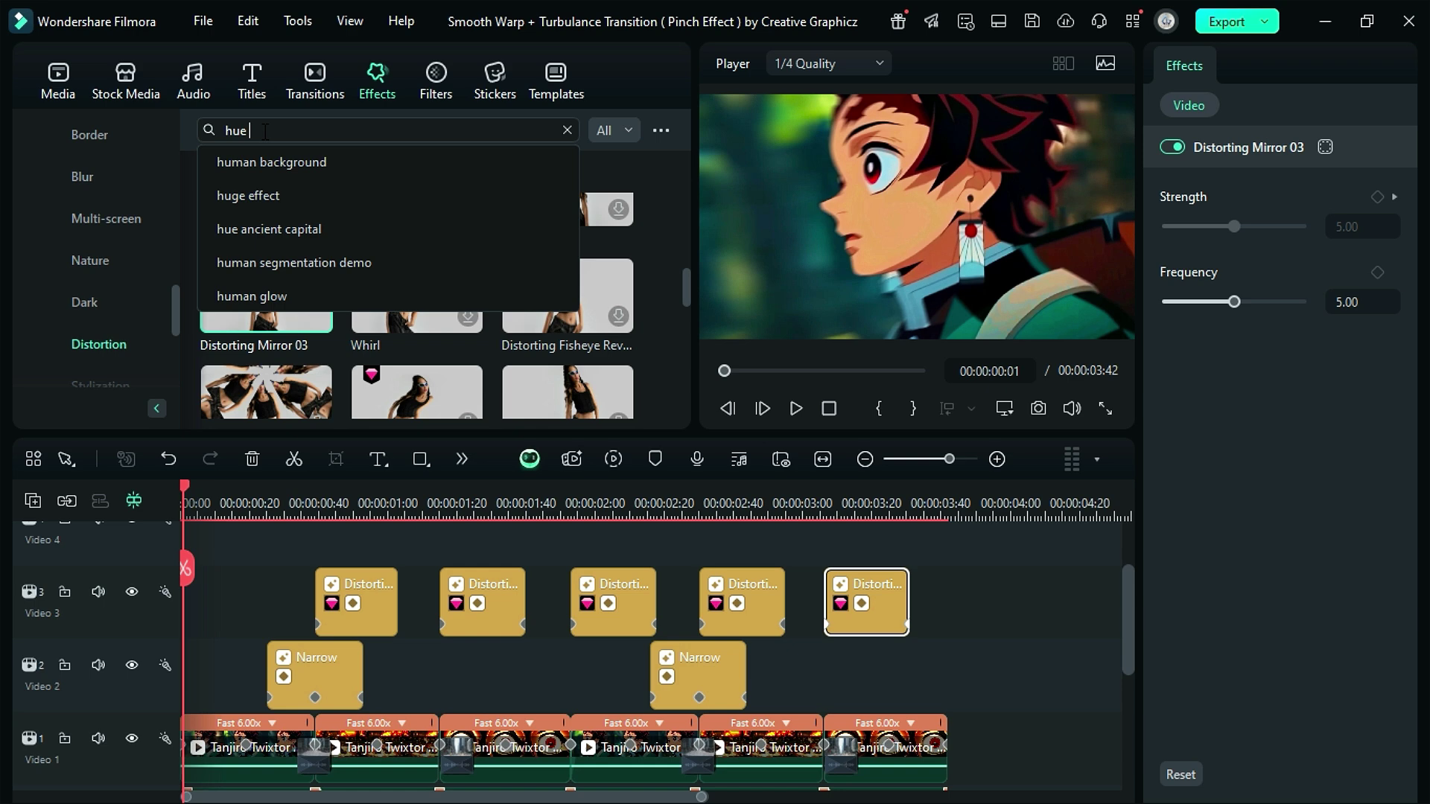
{"action": "type", "text": "shift"}
{"action": "left_click", "coordinate": [306, 159]}
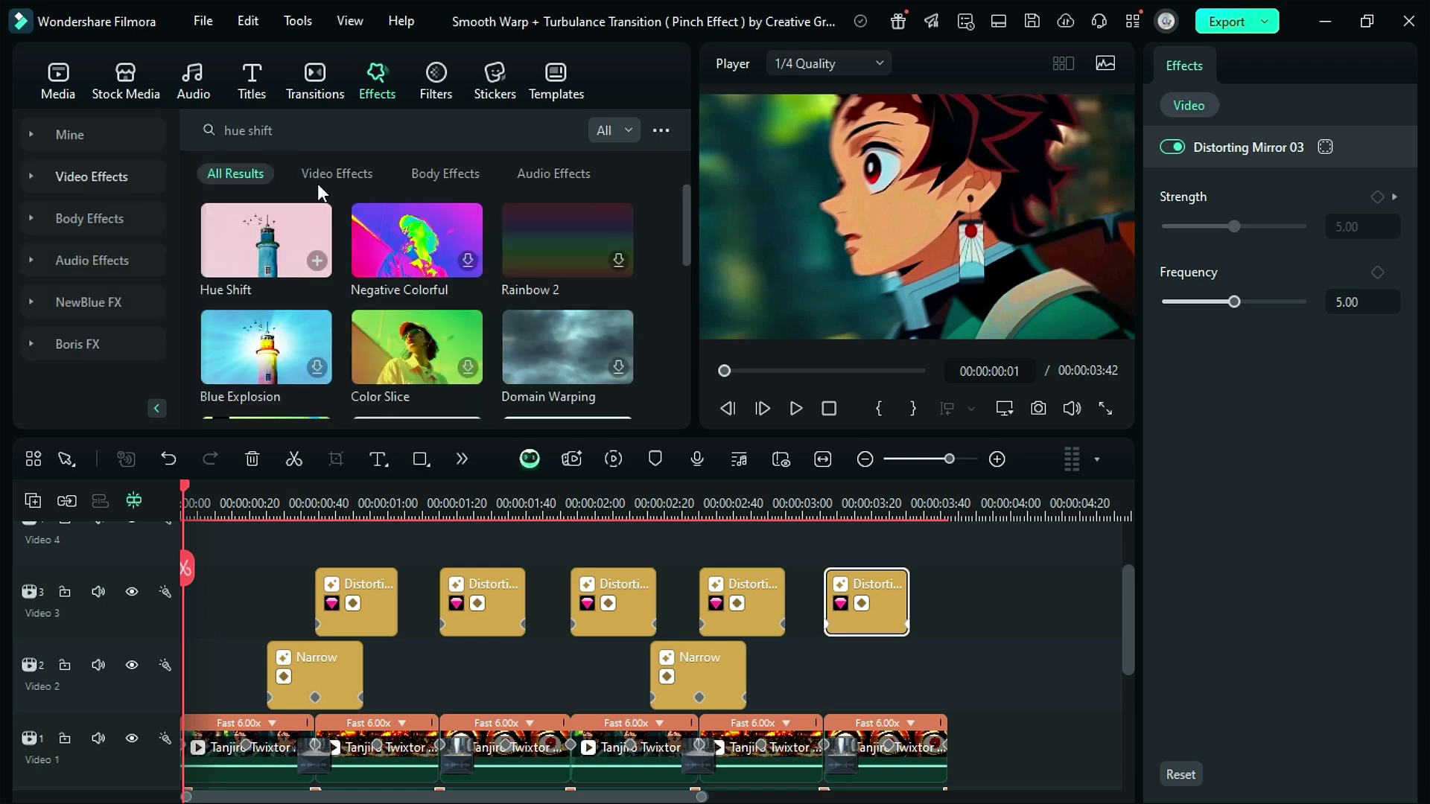
{"action": "left_click_drag", "start_coordinate": [266, 238], "coordinate": [444, 567]}
{"action": "left_click", "coordinate": [445, 567]}
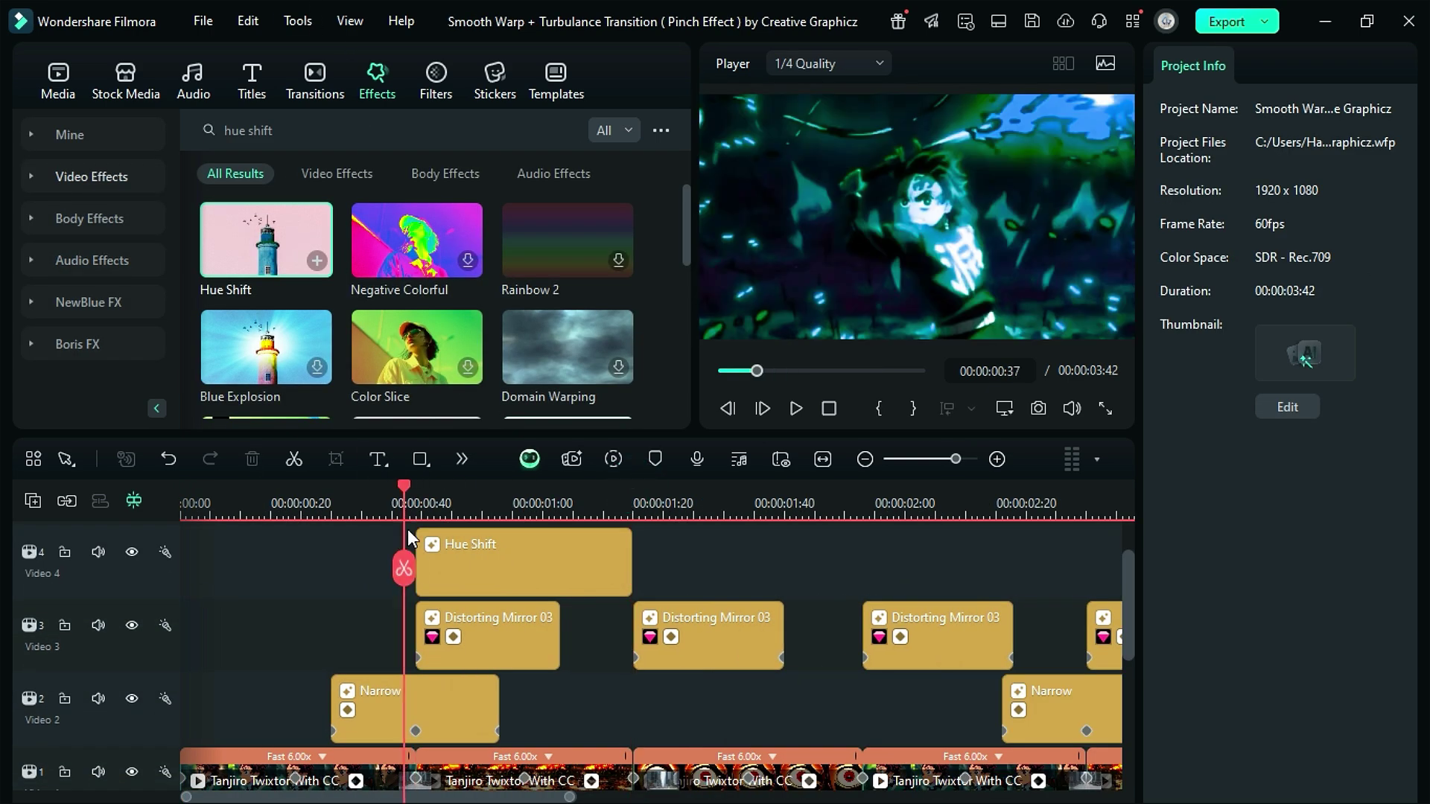
{"action": "left_click", "coordinate": [484, 573]}
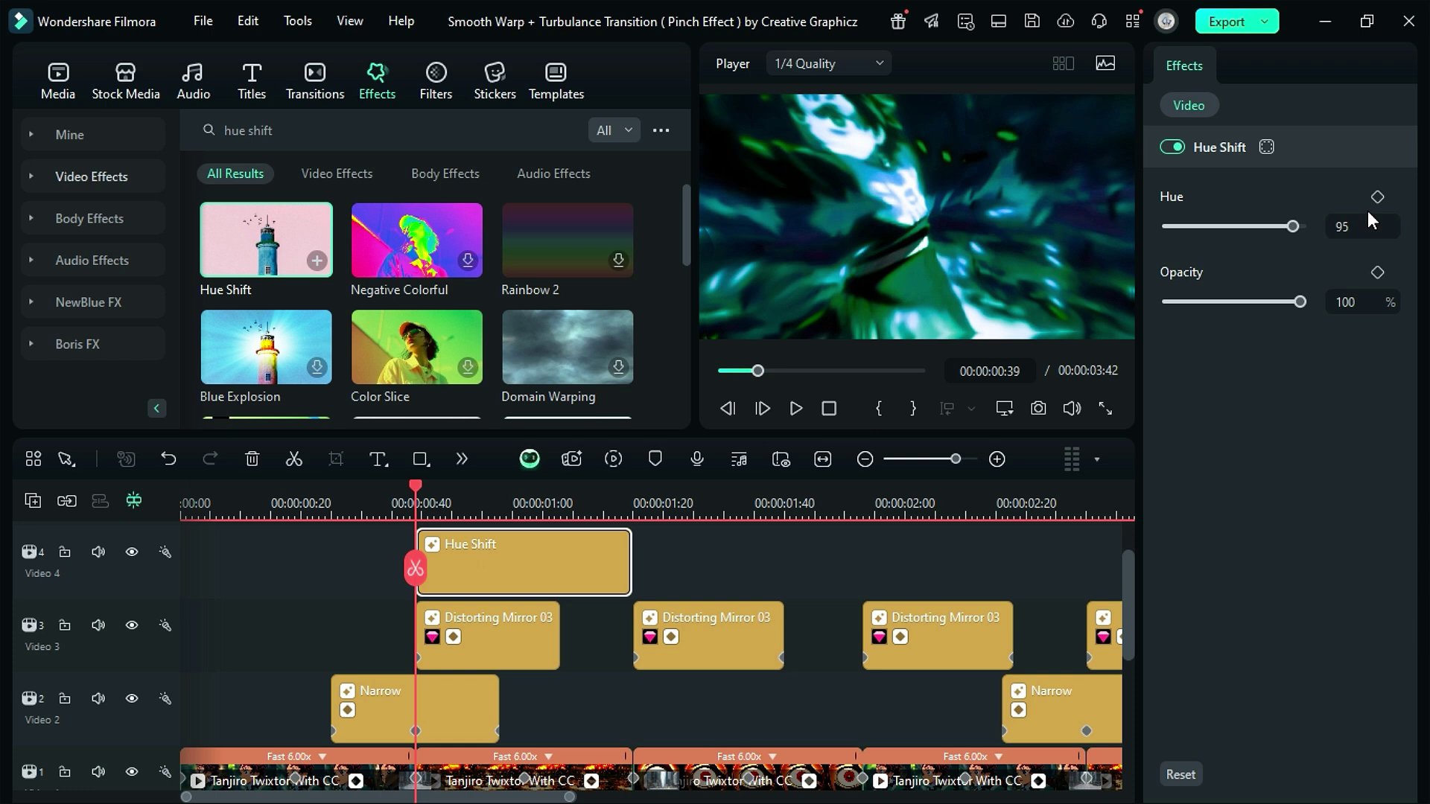
- Keyframe the Hue Shift effect's Hue at 0 at 00:00:00:39 and 100 at 00:00:01:15
{"action": "left_click_drag", "start_coordinate": [1293, 227], "coordinate": [1156, 228]}
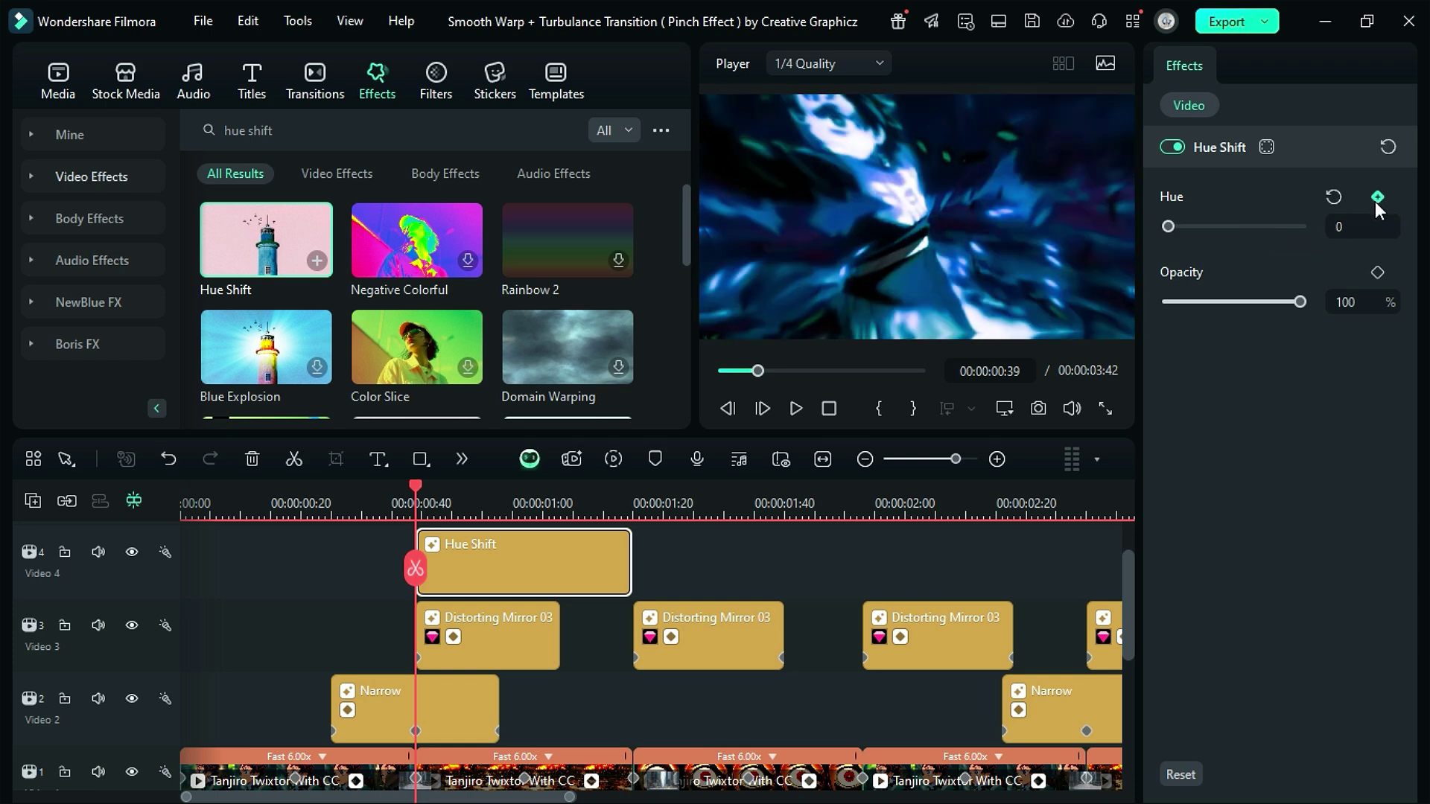
{"action": "left_click_drag", "start_coordinate": [415, 489], "coordinate": [634, 529]}
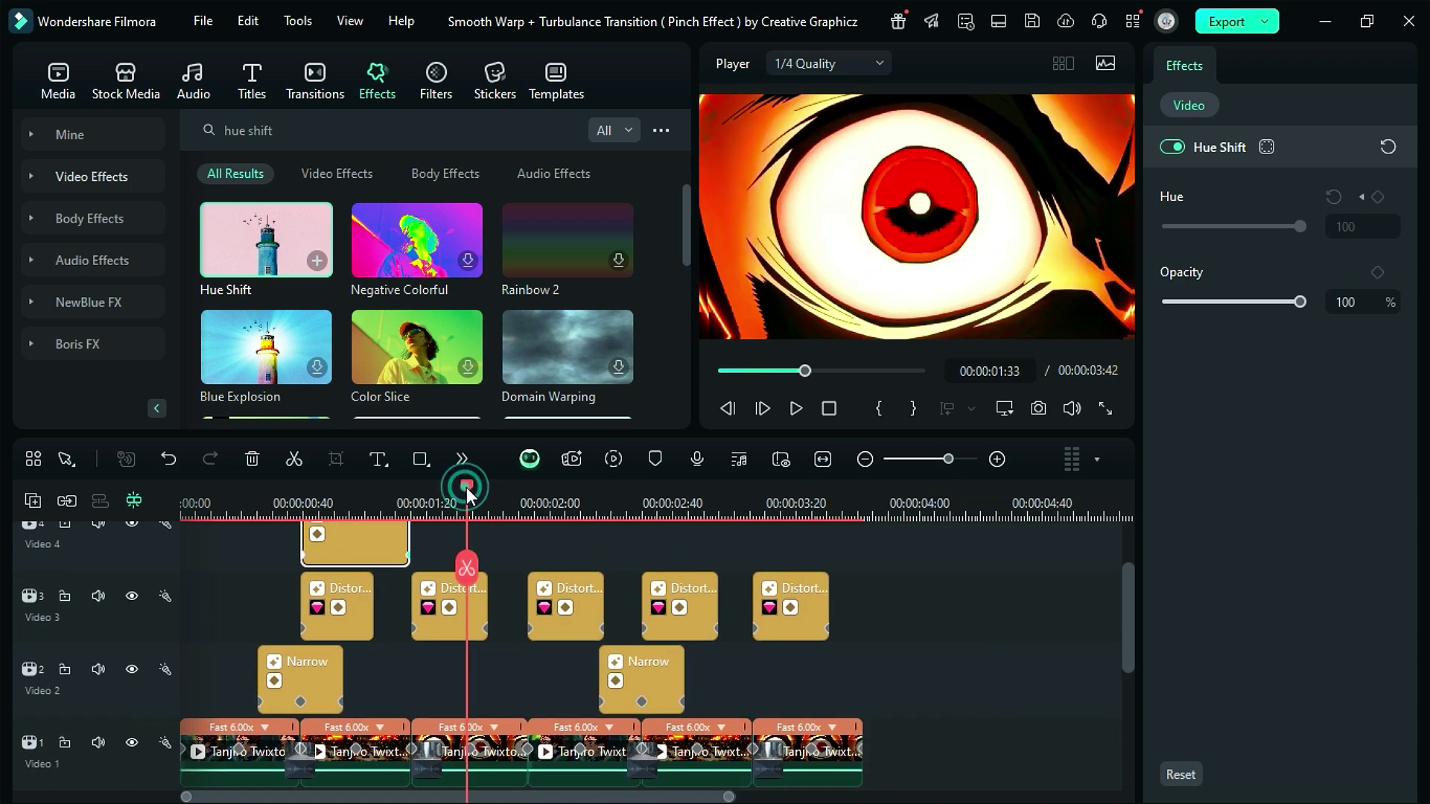
- Paste a copy of the keyframed Hue Shift effect on Video 4 over the fifth clip
{"action": "left_click_drag", "start_coordinate": [468, 488], "coordinate": [642, 491]}
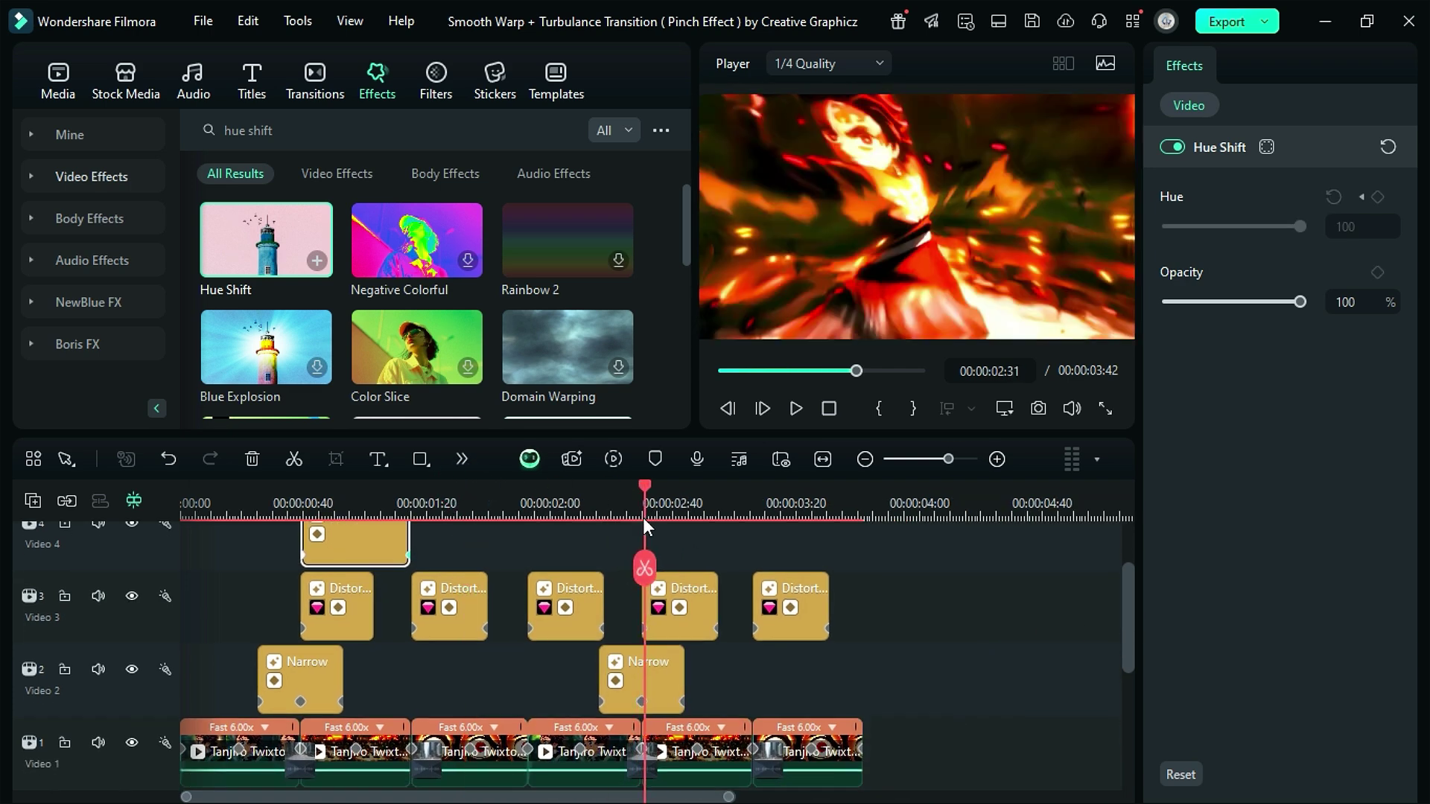
{"action": "scroll", "coordinate": [631, 672], "scroll_direction": "up", "scroll_amount": 2}
{"action": "key", "text": "ctrl+v"}
{"action": "scroll", "coordinate": [697, 606], "scroll_direction": "down", "scroll_amount": 2}
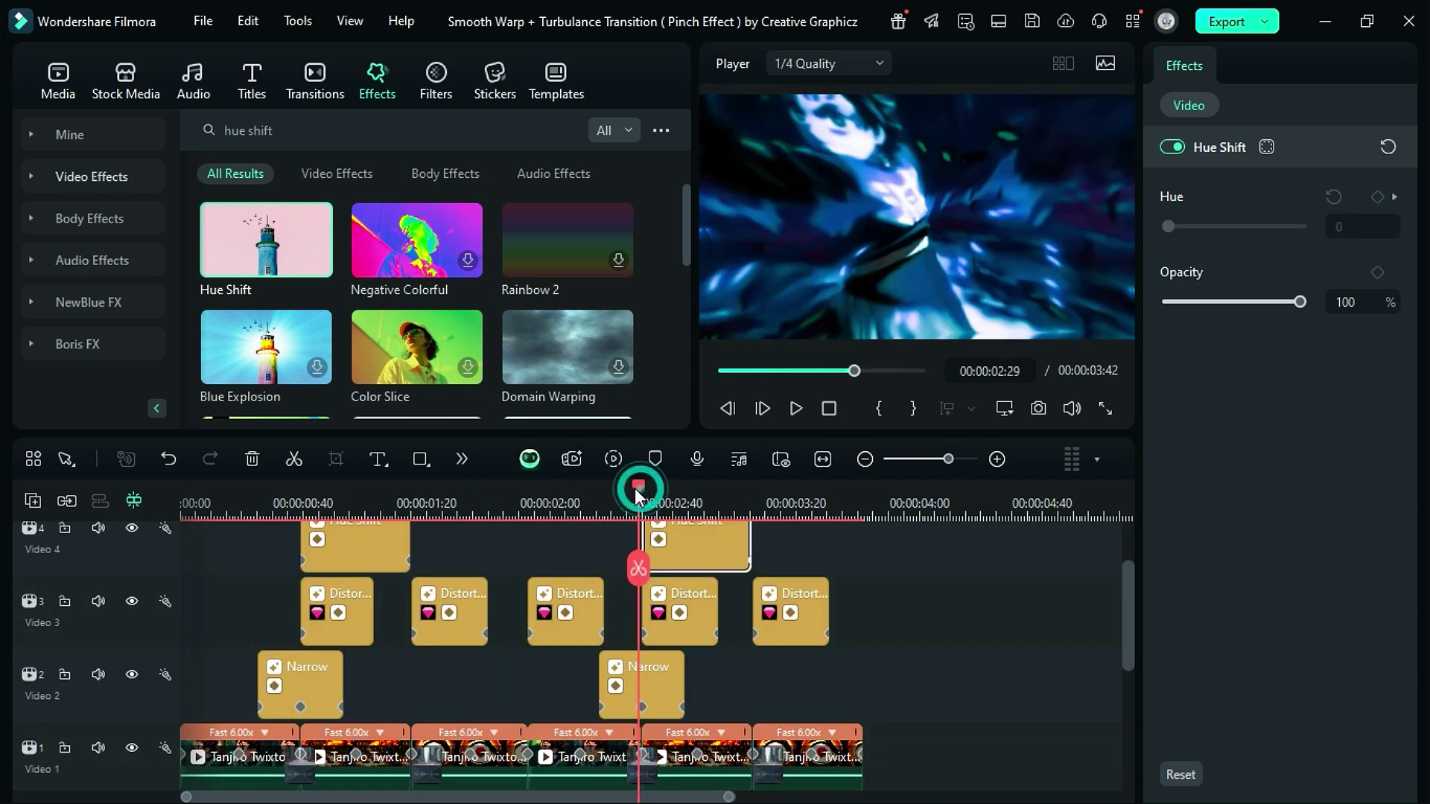
- Play the finished edit from the beginning to review the transitions and effects
{"action": "left_click_drag", "start_coordinate": [640, 570], "coordinate": [138, 552]}
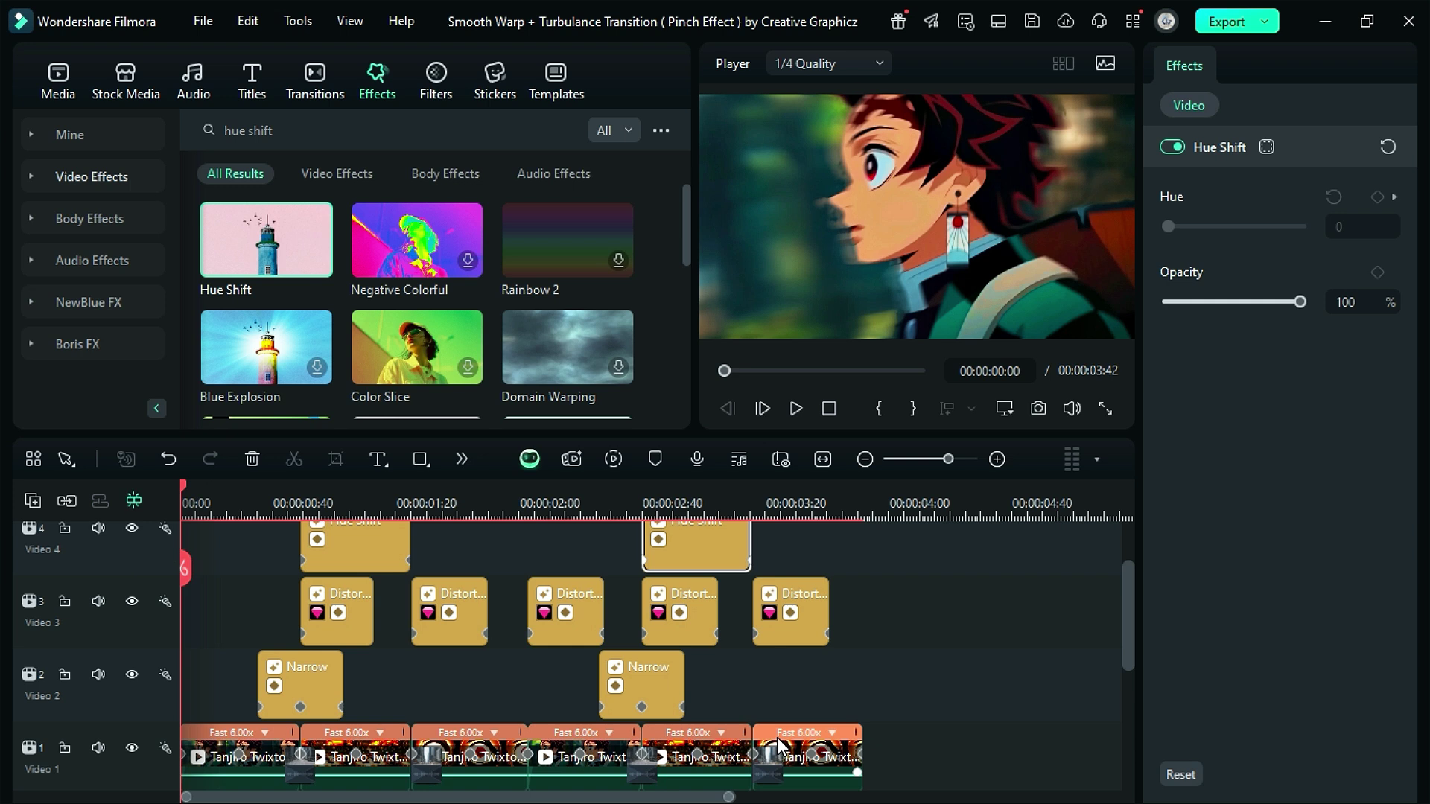
{"action": "scroll", "coordinate": [856, 661], "scroll_direction": "up", "scroll_amount": 1}
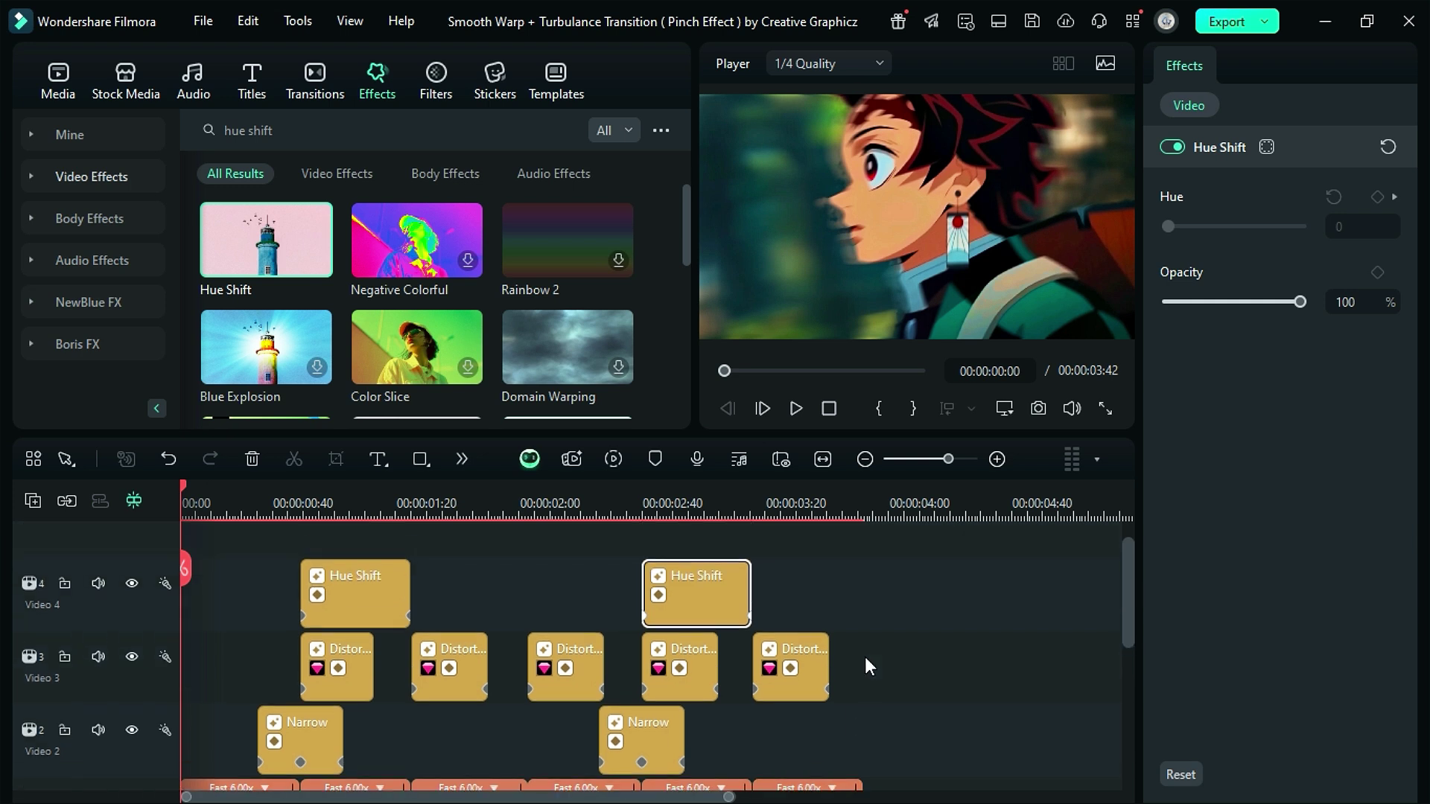
{"action": "left_click", "coordinate": [792, 410]}
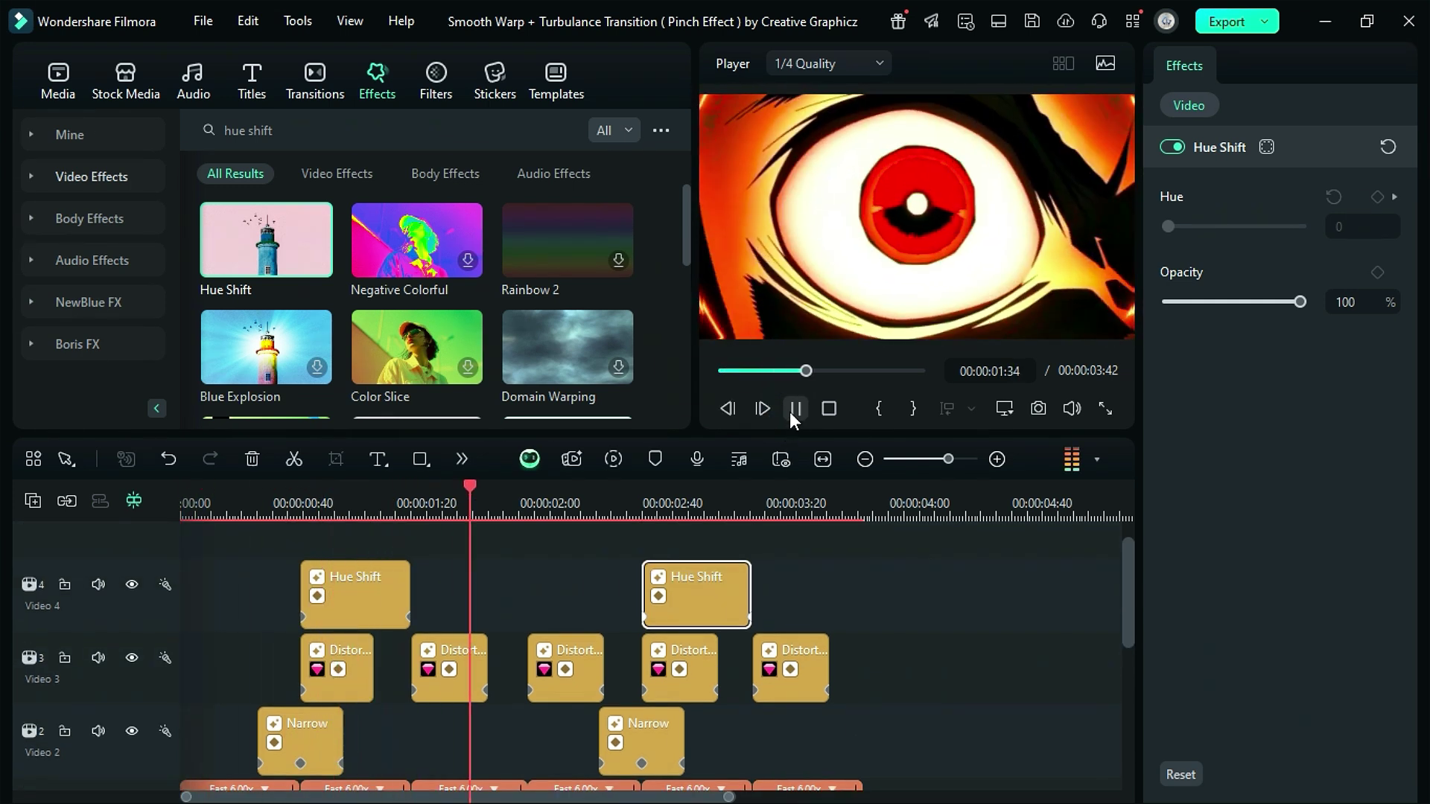